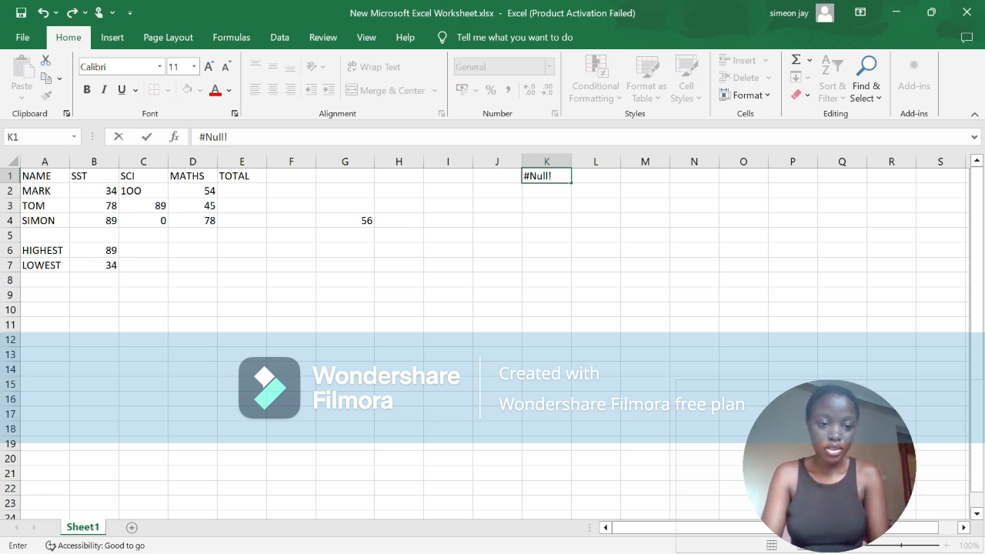
# Step: Enter the error label #Null! in cell K1
pyautogui.press('Return')
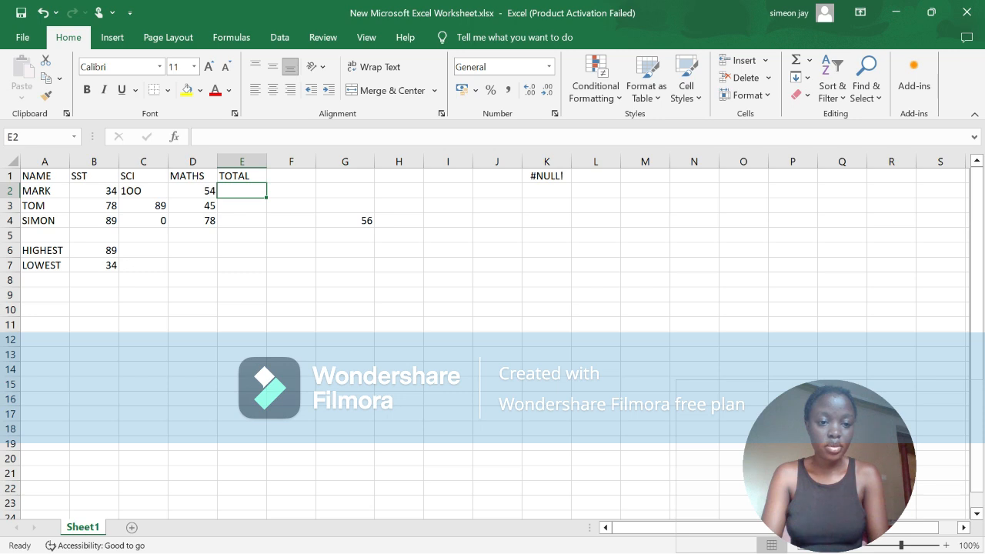
pyautogui.write('=')
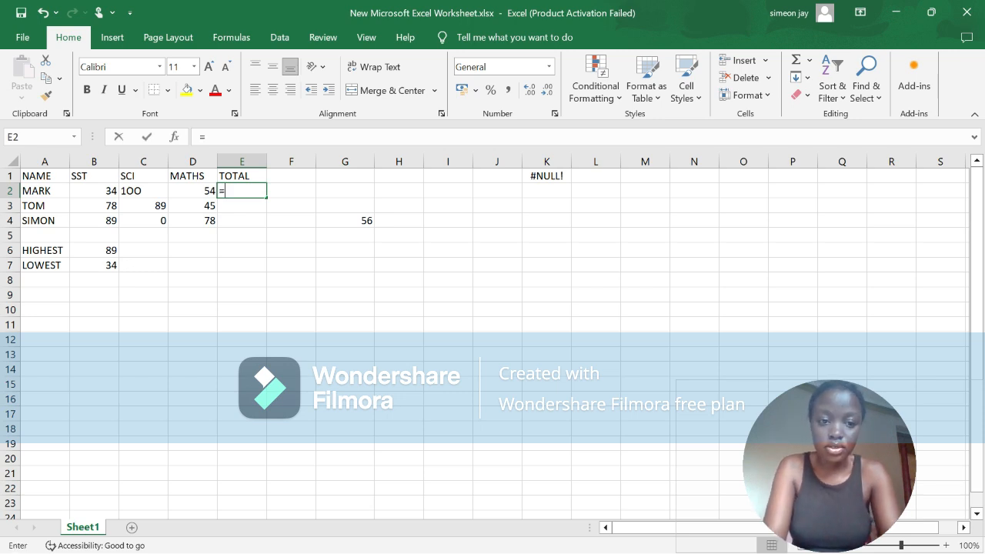
pyautogui.write('s')
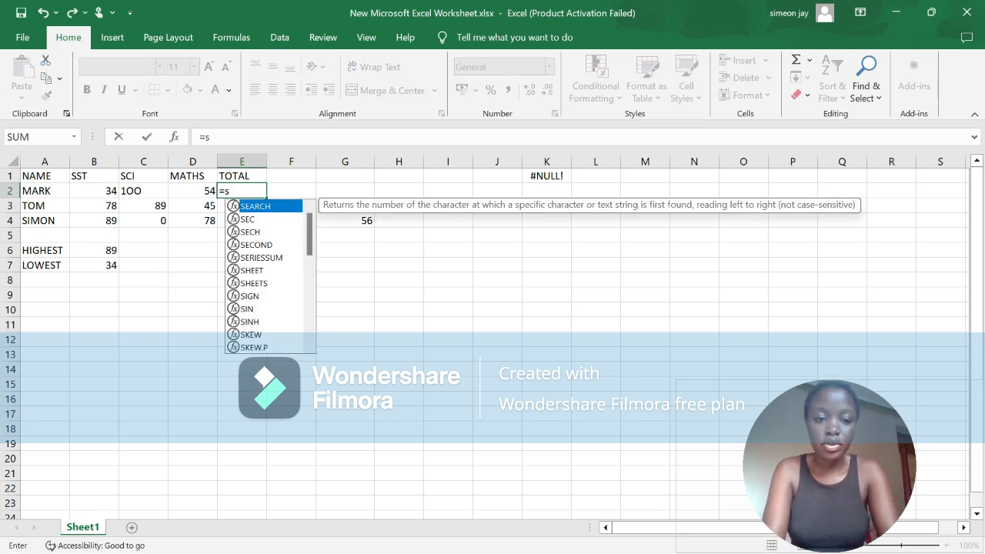
pyautogui.write('um')
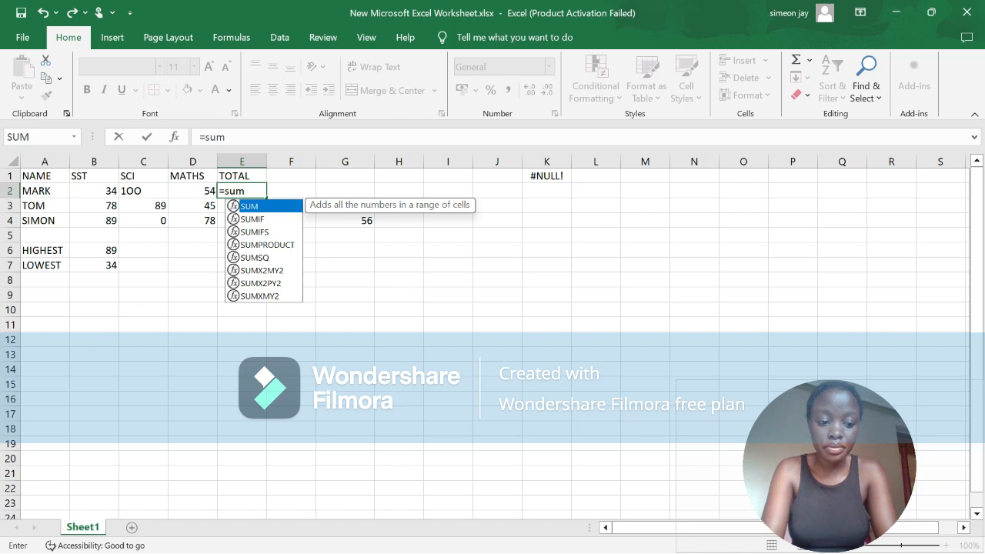
pyautogui.write('9')
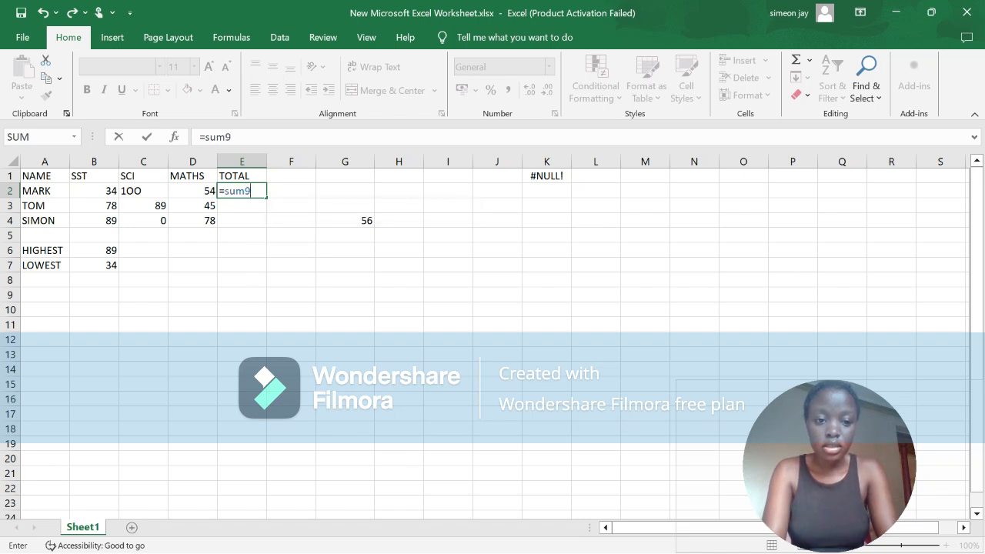
pyautogui.press('BackSpace')
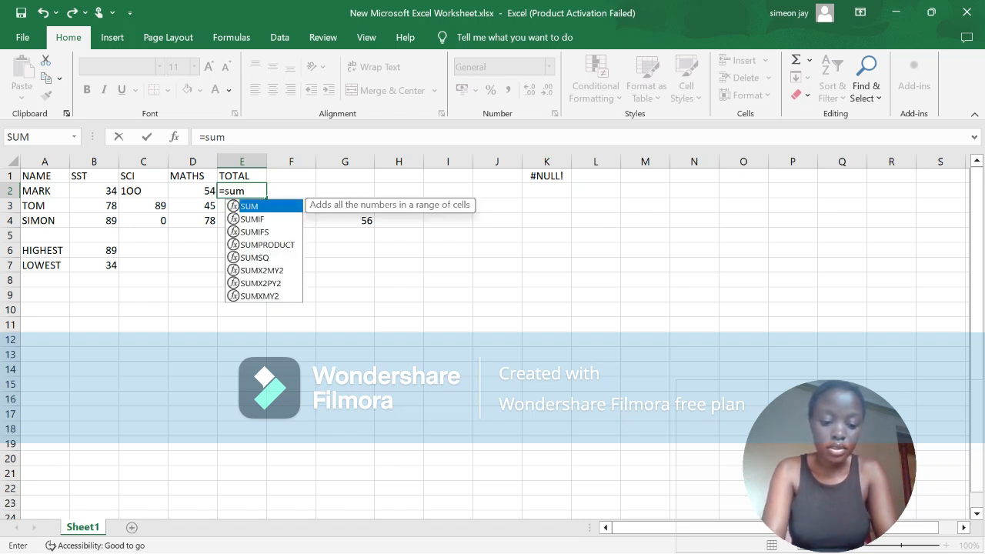
pyautogui.write('(')
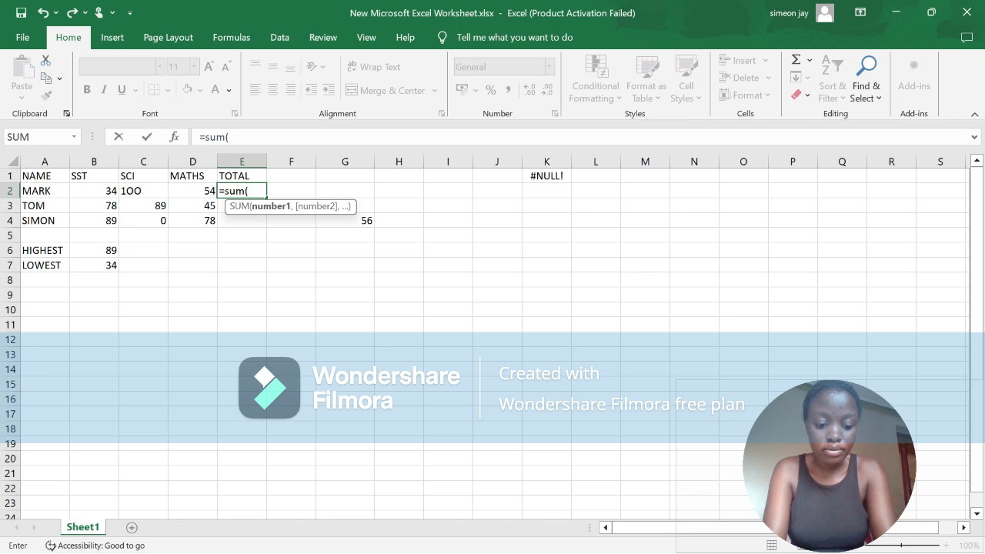
pyautogui.write('b')
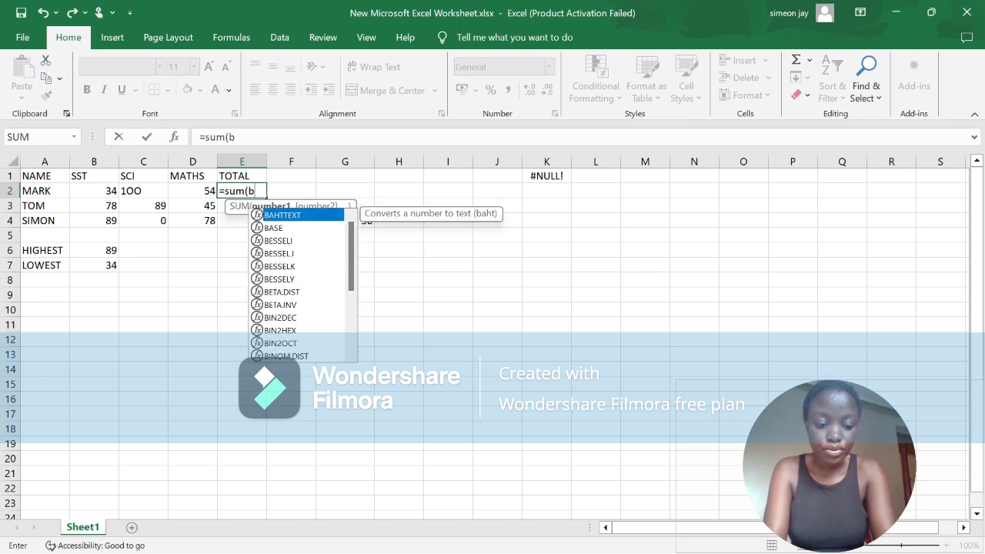
pyautogui.write('2')
pyautogui.press('BackSpace')
pyautogui.press('BackSpace')
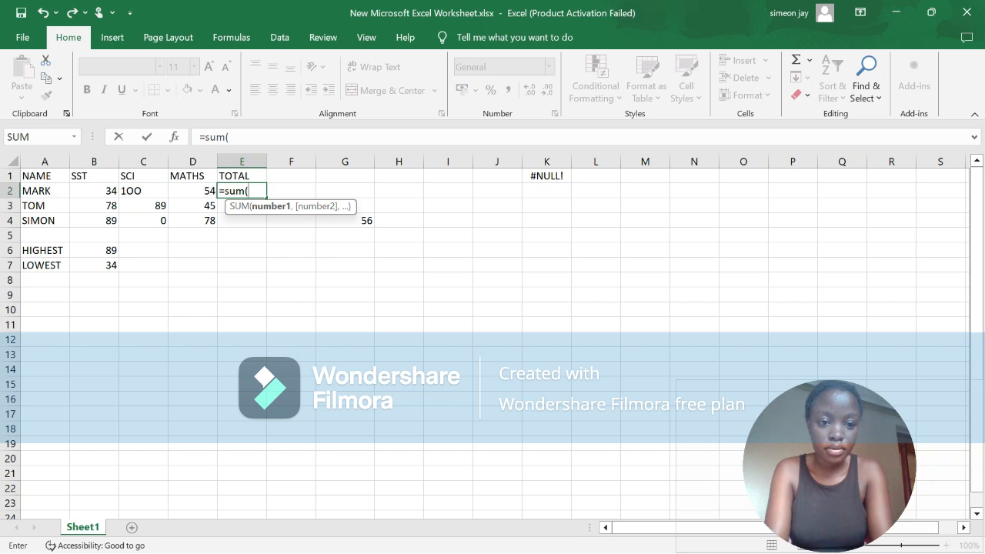
pyautogui.press('BackSpace')
pyautogui.press('BackSpace')
pyautogui.press('BackSpace')
pyautogui.press('BackSpace')
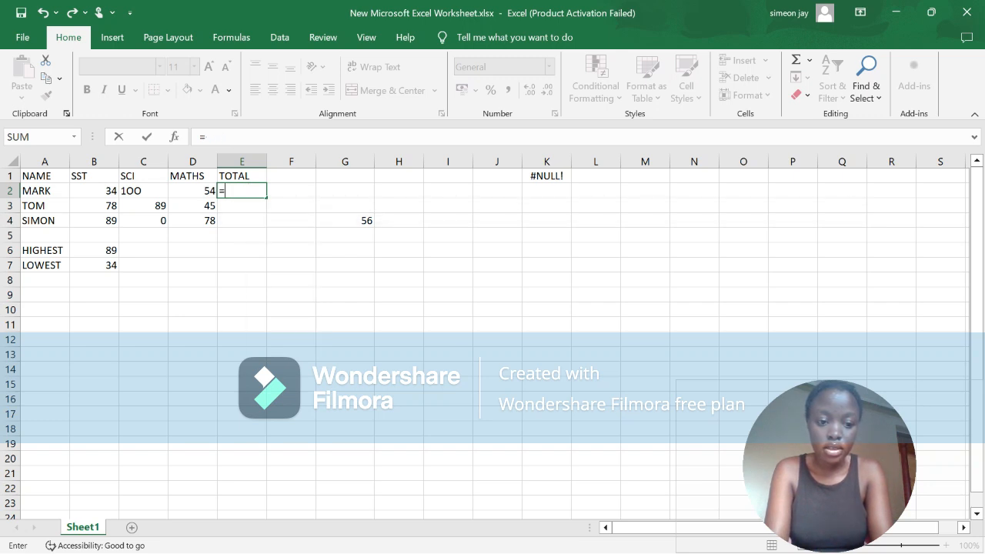
# Step: Complete the formula in cell E2 as =SUM(B2 D2), separating the two references with a space instead of a colon
pyautogui.write('SUM')
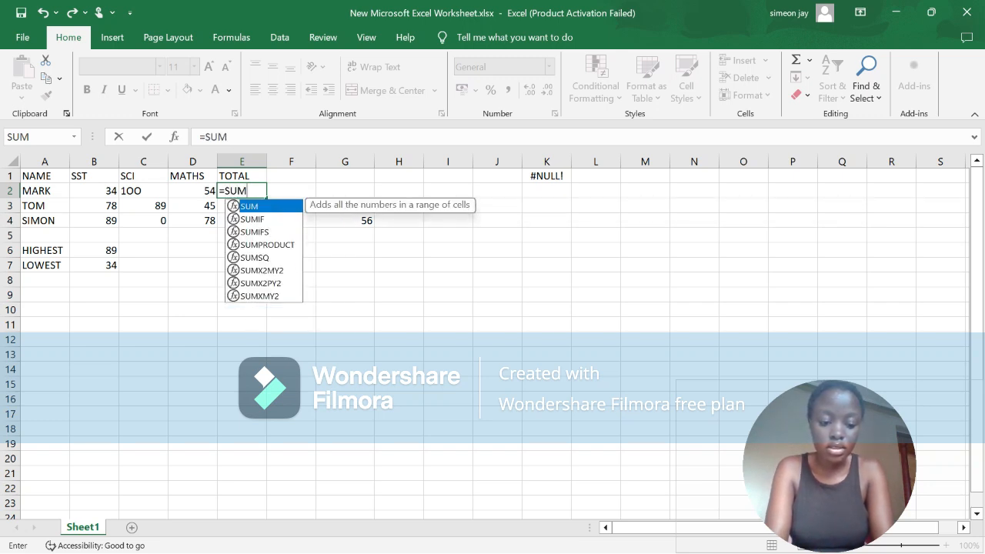
pyautogui.write('(')
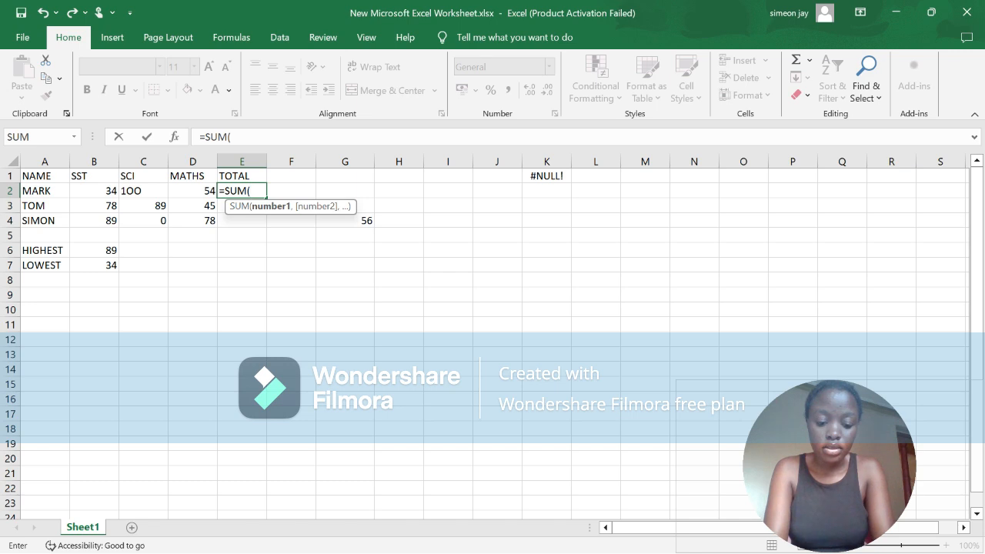
pyautogui.write('B2')
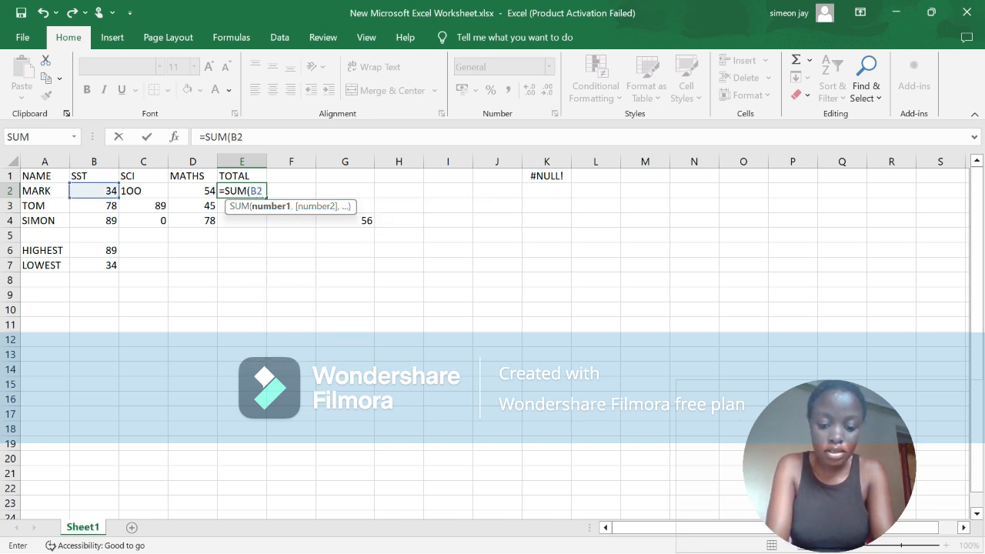
pyautogui.write(';')
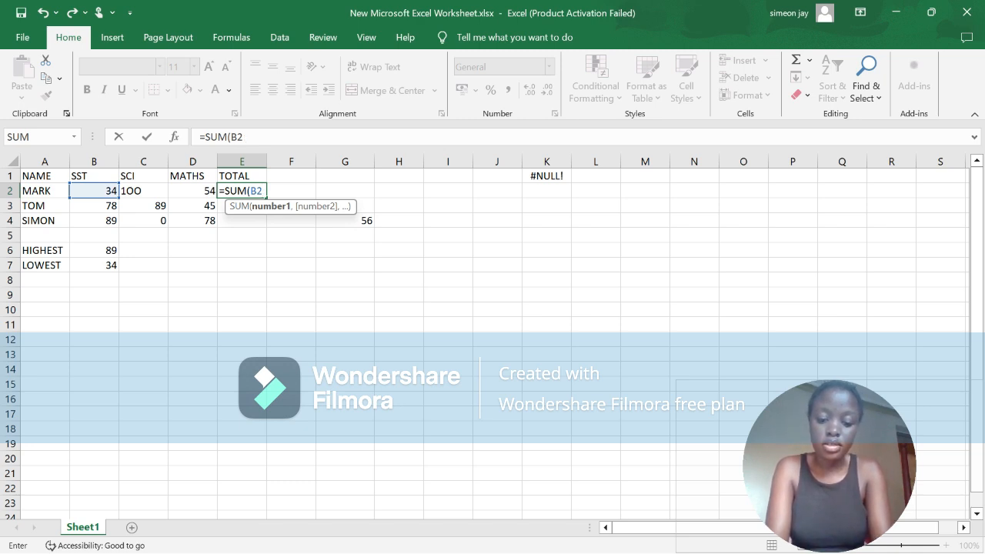
pyautogui.write(':')
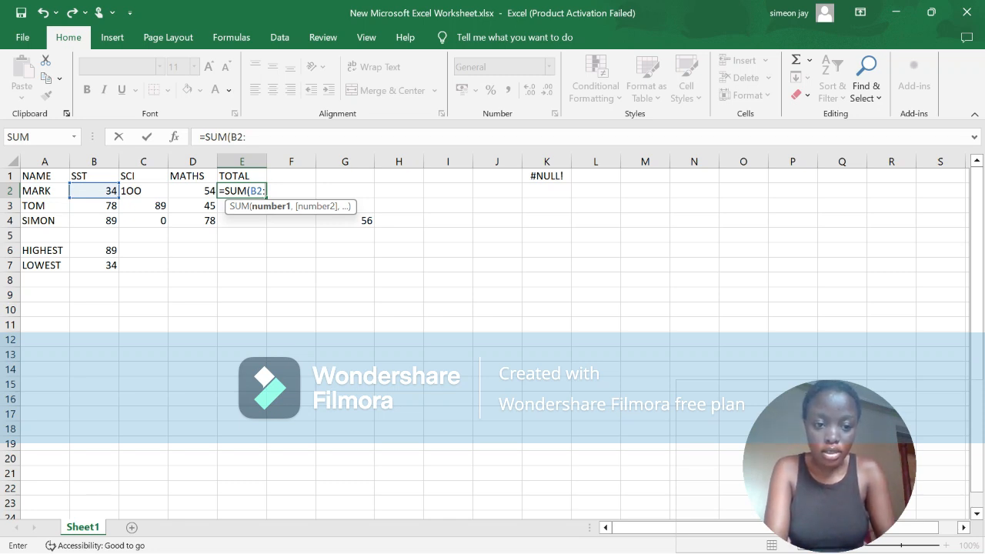
pyautogui.press('BackSpace')
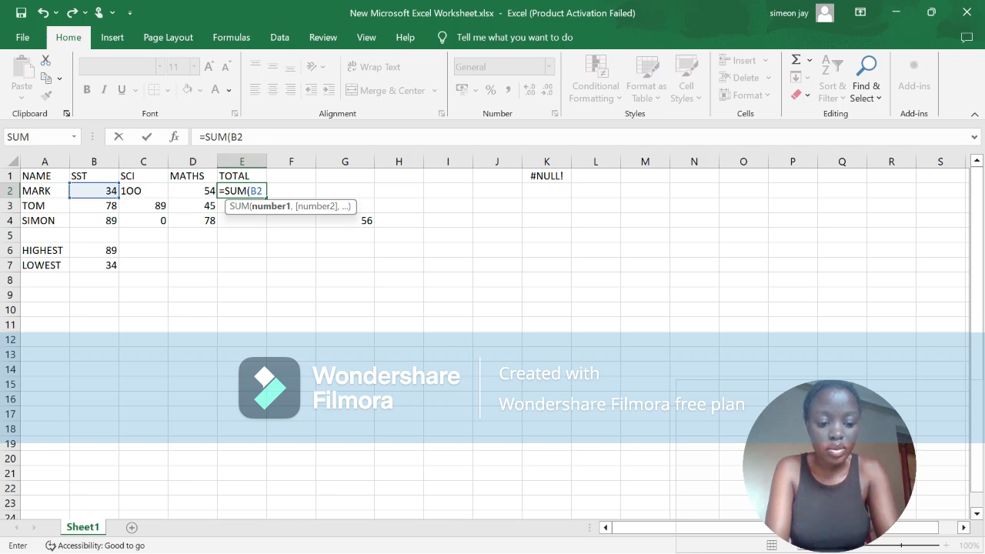
pyautogui.write('D2')
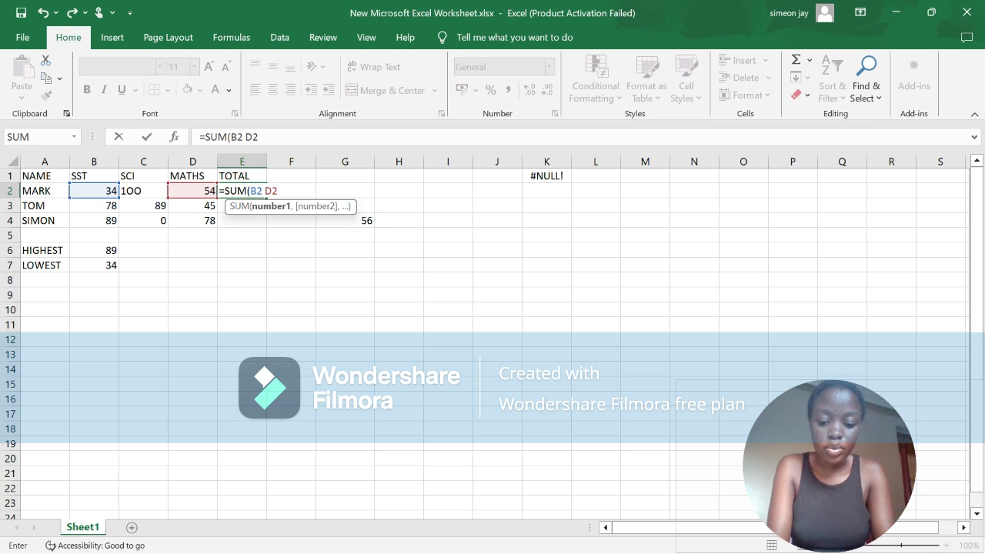
pyautogui.press('Return')
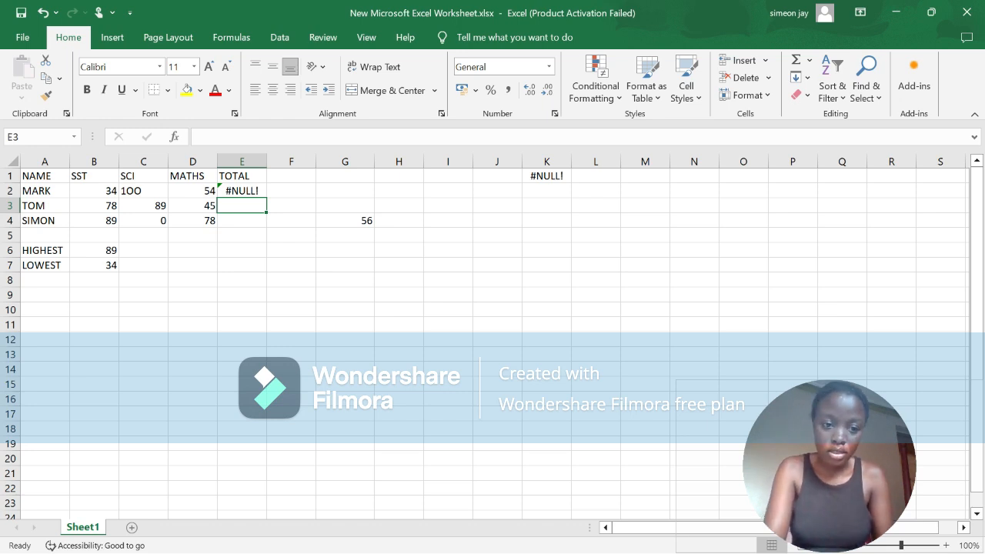
# Step: Replace the formula in cell E2 with =SUM(B2:D2), using a colon between the references
pyautogui.press('BackSpace')
pyautogui.press('Up')
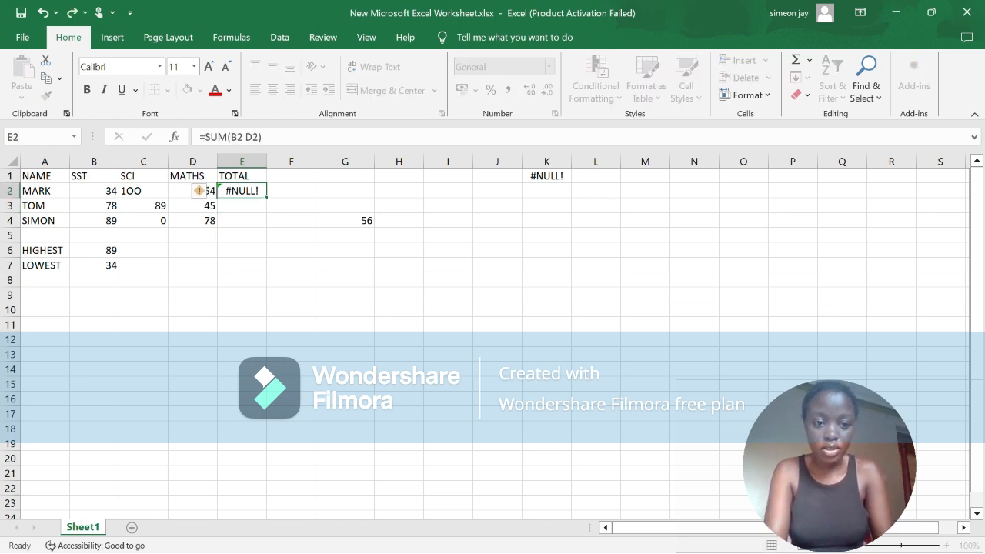
pyautogui.press('BackSpace')
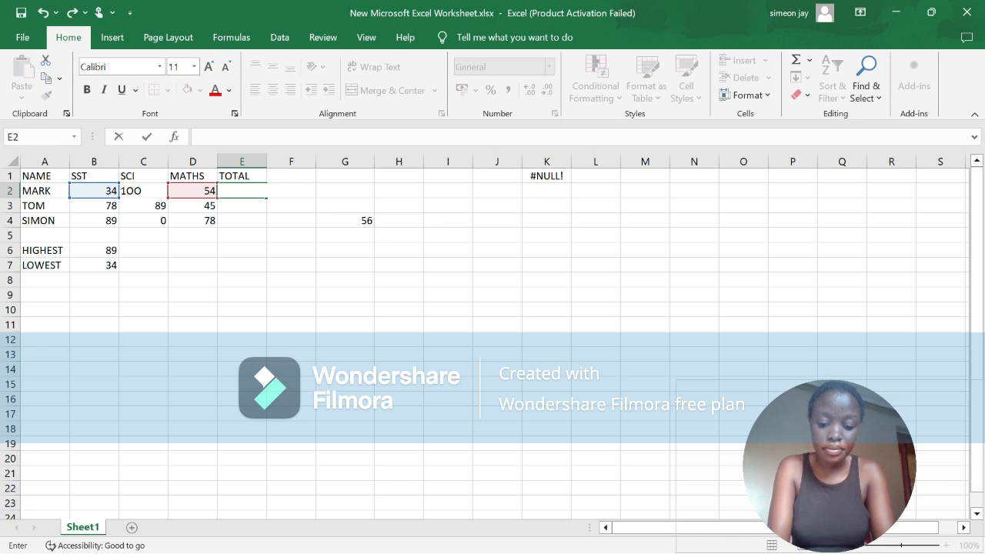
pyautogui.write('=S')
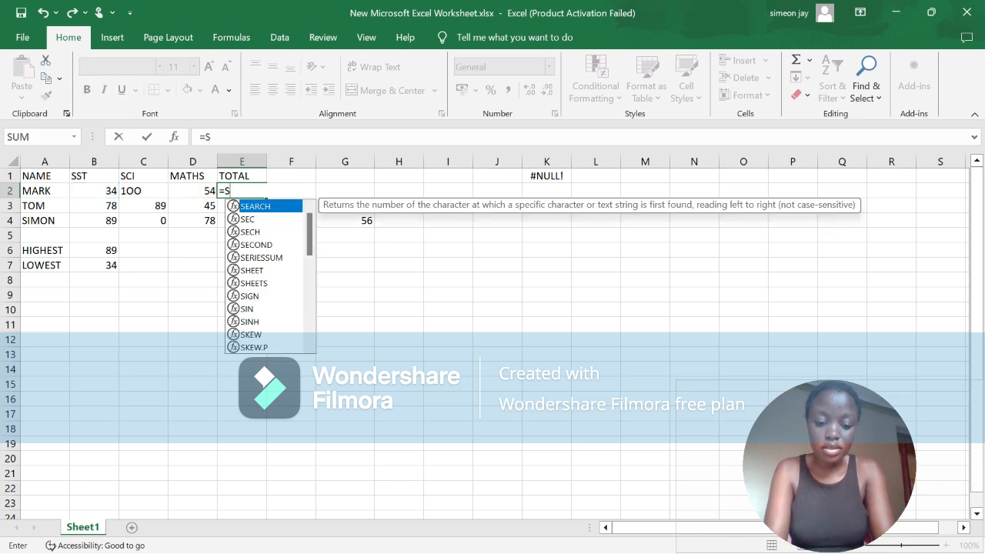
pyautogui.write('UM')
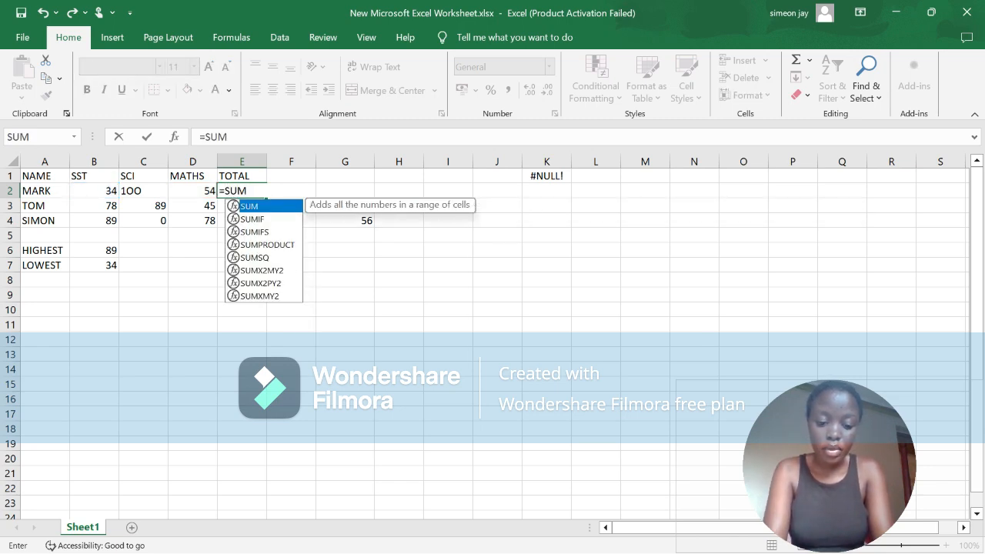
pyautogui.write('(')
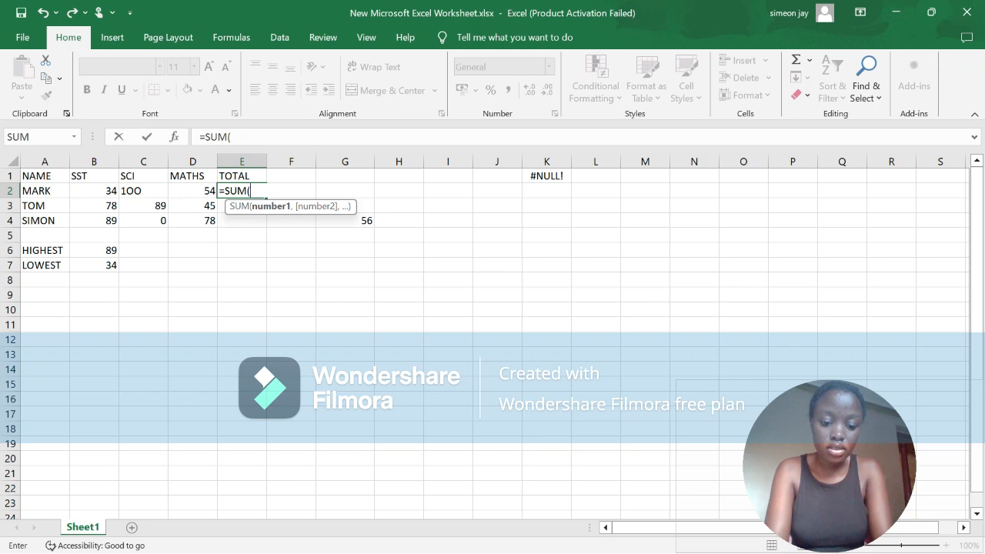
pyautogui.write('B2')
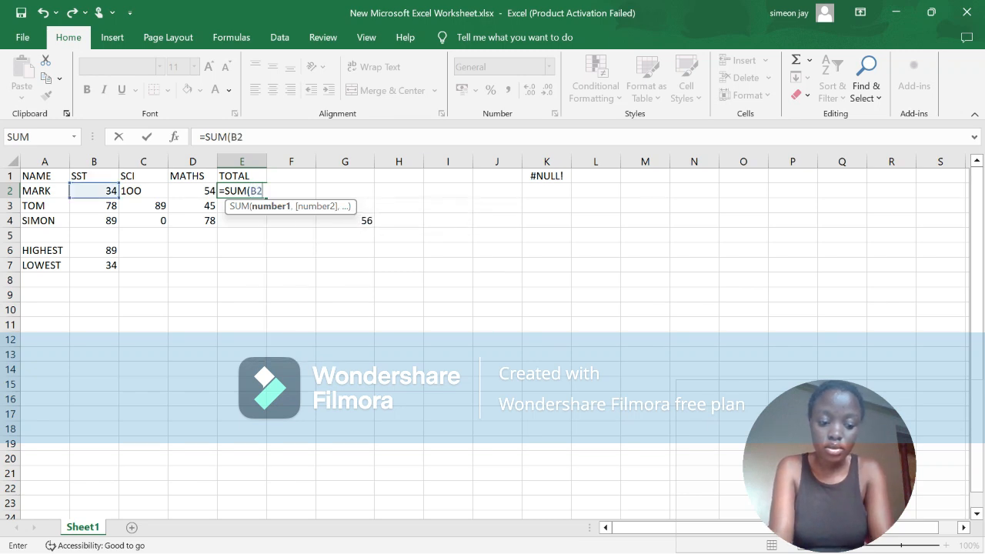
pyautogui.write(':')
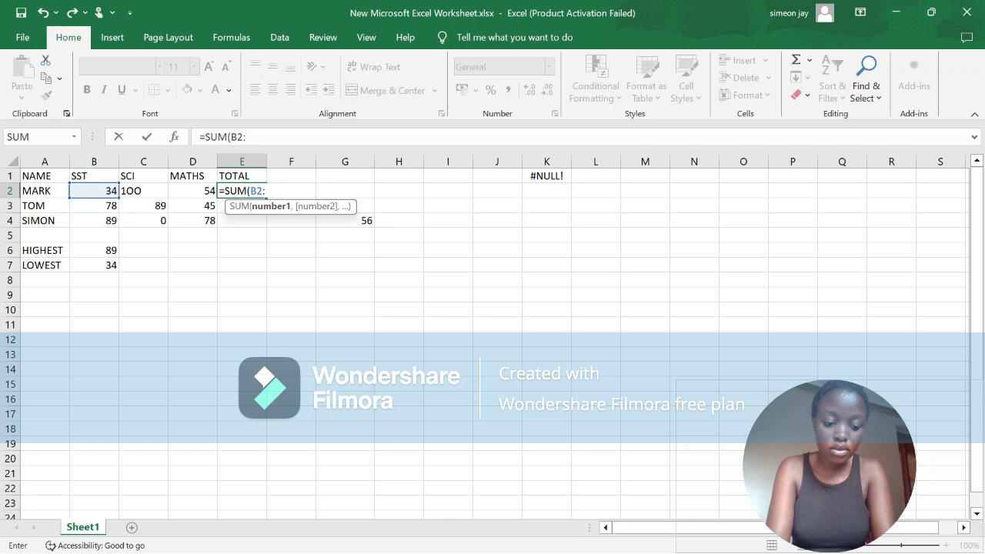
pyautogui.write('D2')
pyautogui.press('Return')
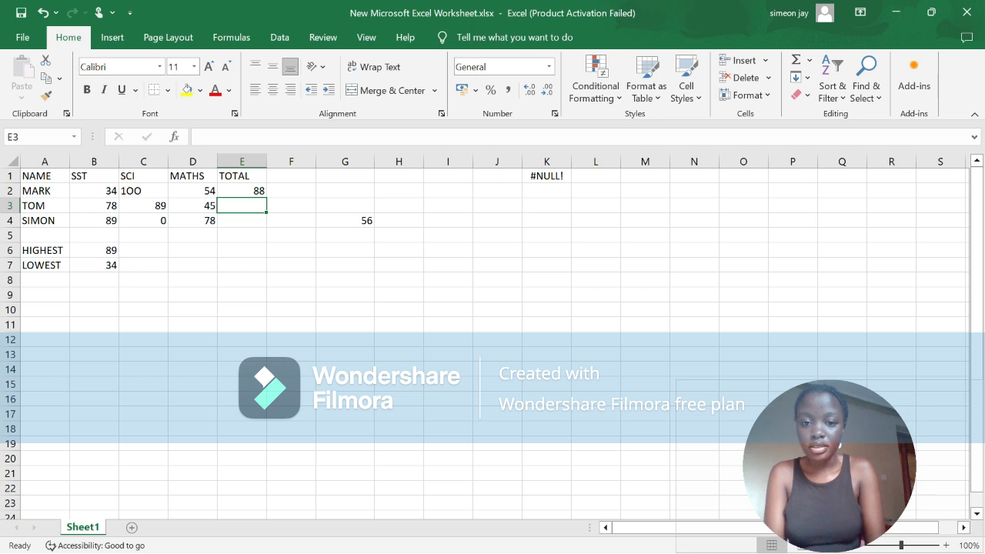
# Step: Enter the error label #NAME? in cell K2, below the #NULL! label
pyautogui.click(546, 191)
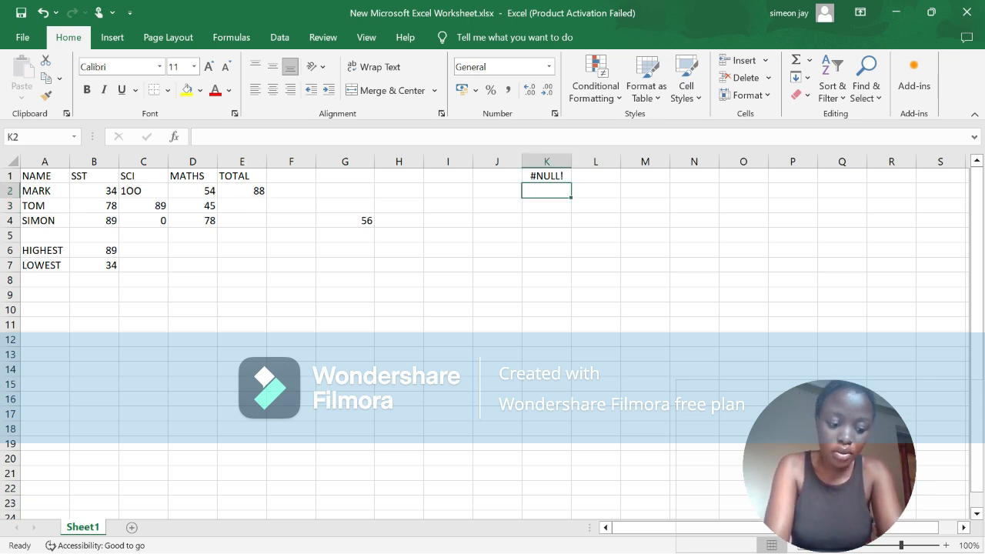
pyautogui.write('$')
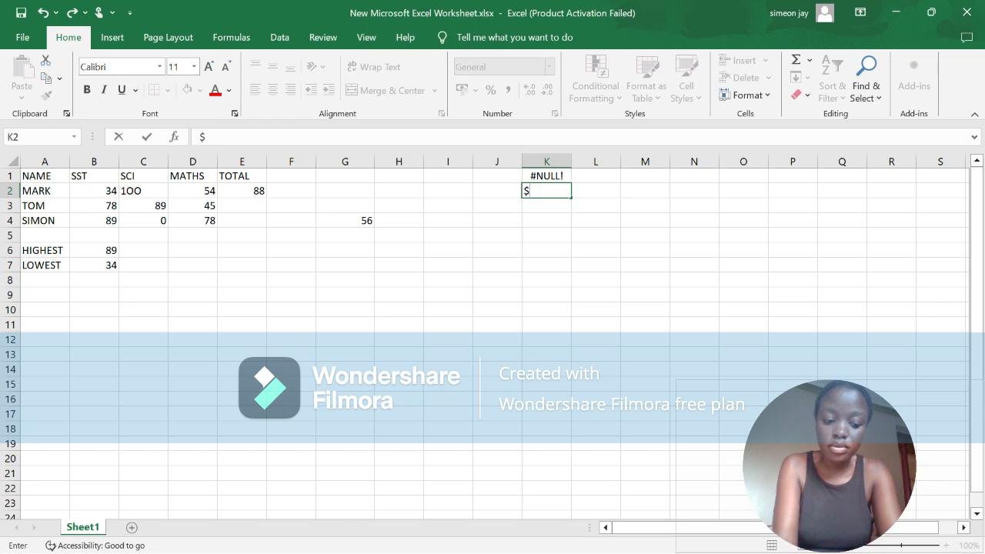
pyautogui.press('BackSpace')
pyautogui.write('#')
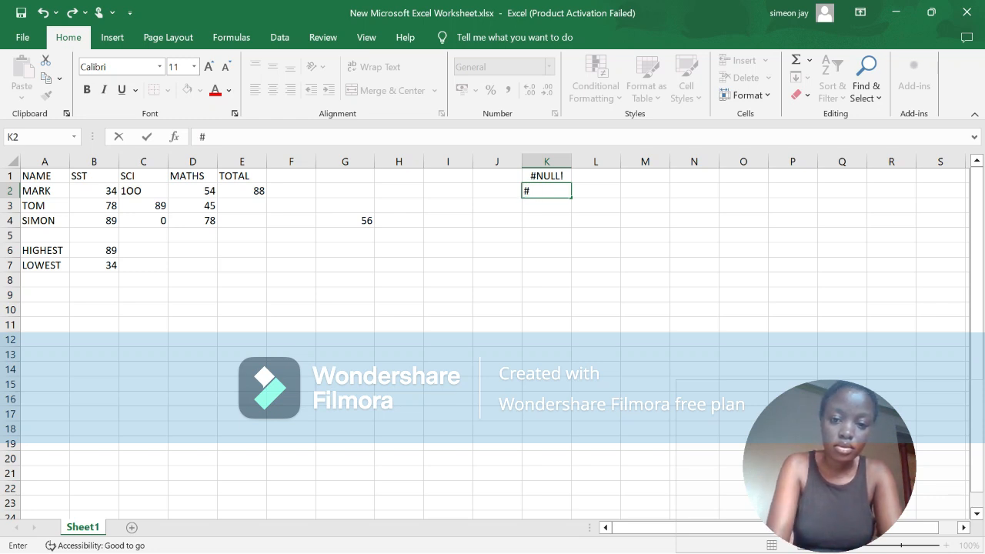
pyautogui.write('NAM')
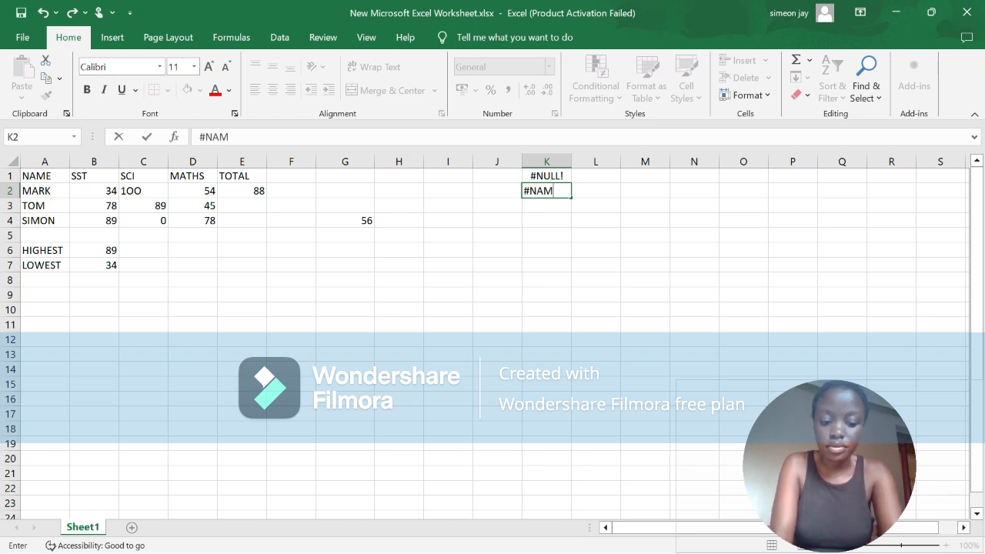
pyautogui.write('E')
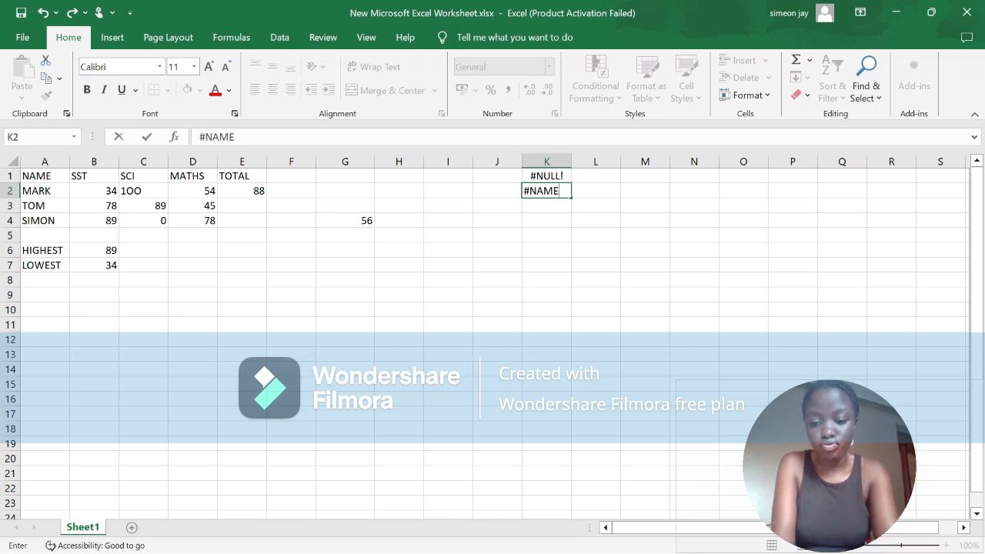
pyautogui.write('?')
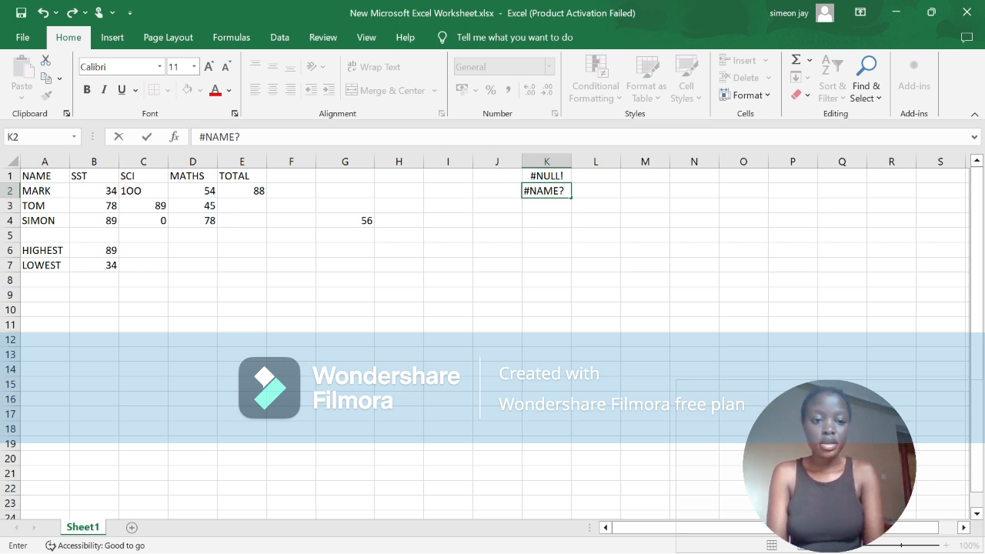
pyautogui.press('Return')
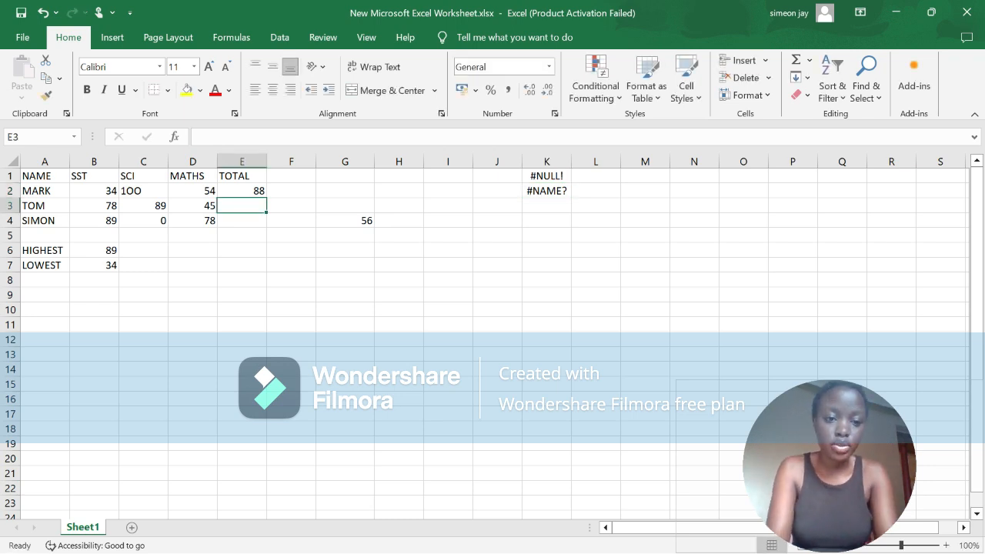
# Step: Enter the formula =SAM(A3:D3) in cell E3, using the misspelled function name SAM instead of SUM
pyautogui.write('=')
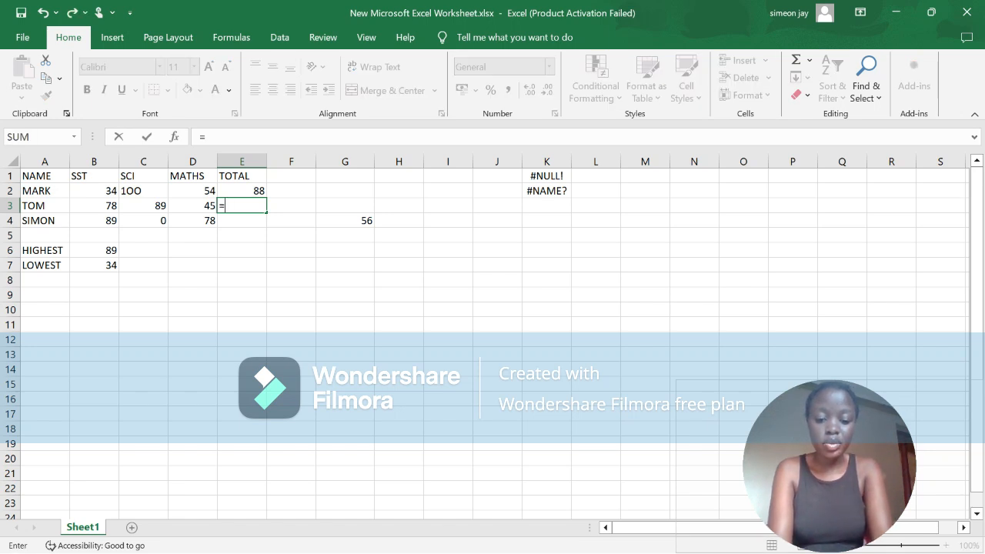
pyautogui.write('S')
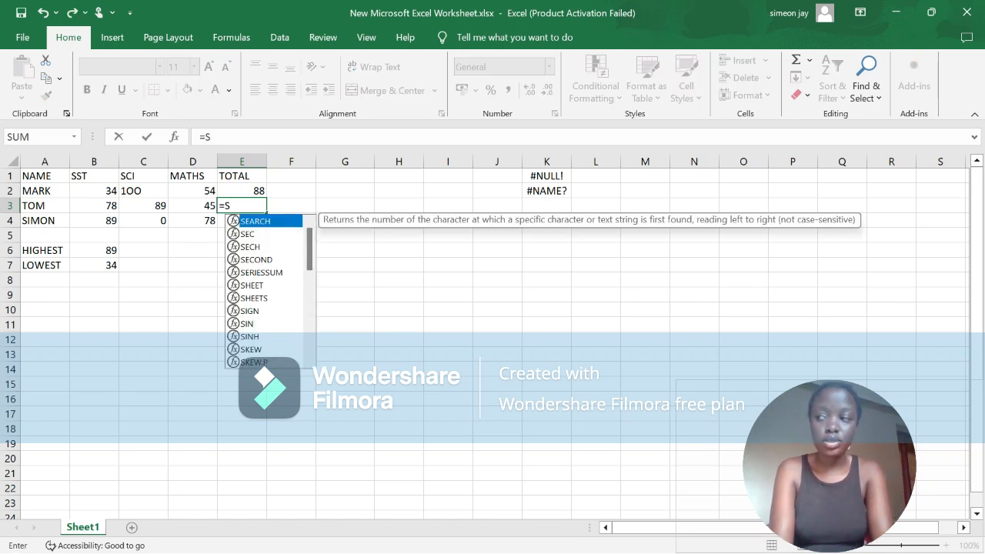
pyautogui.write('AM')
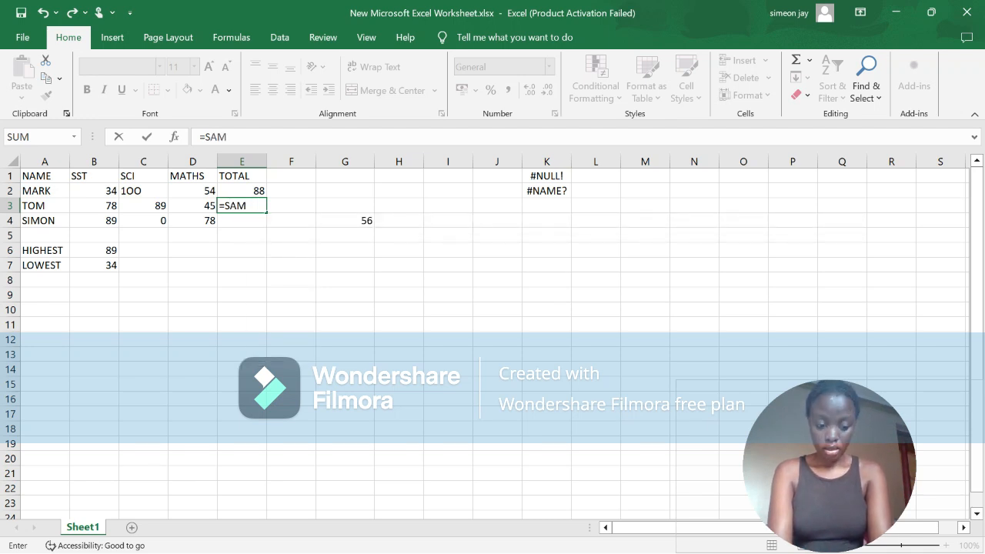
pyautogui.write('9')
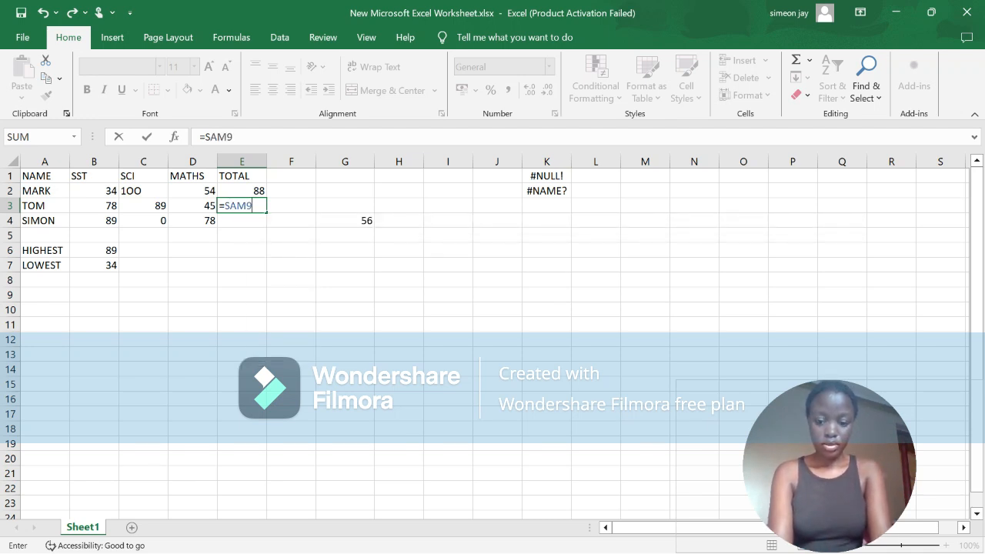
pyautogui.press('BackSpace')
pyautogui.write('(')
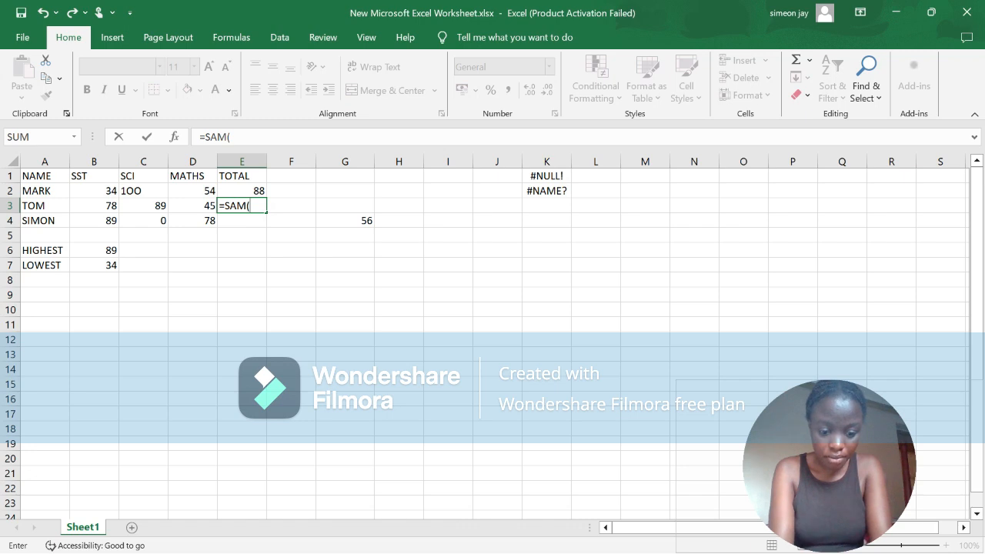
pyautogui.write('A3')
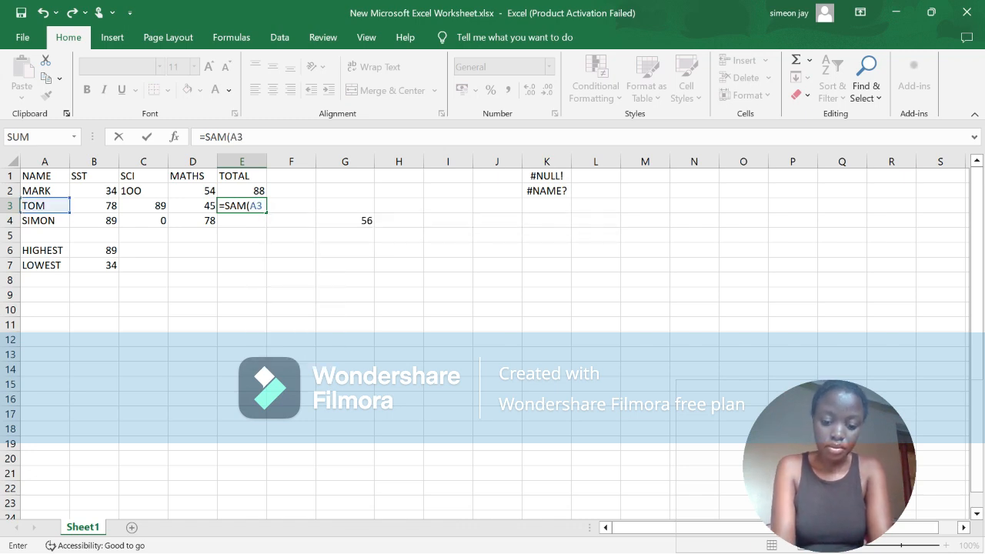
pyautogui.write(':')
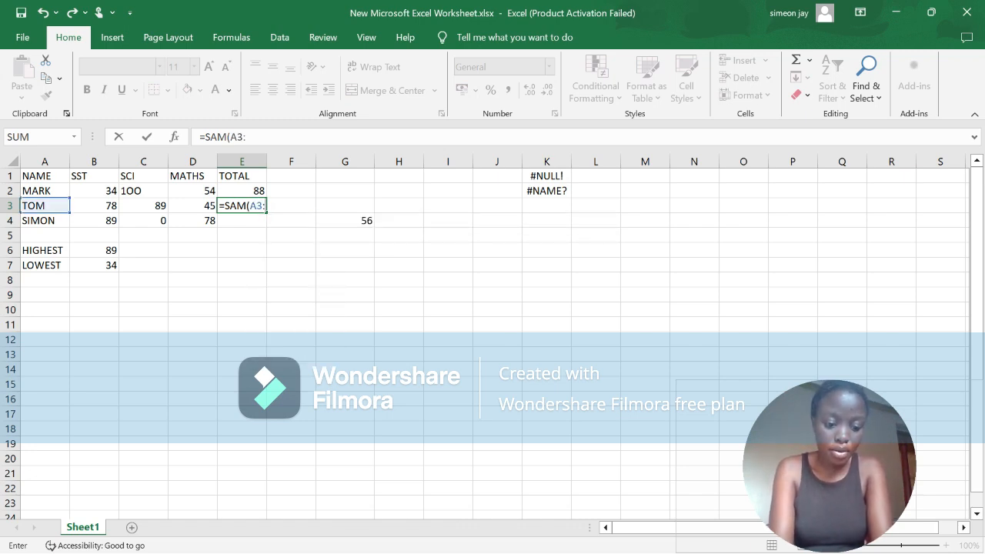
pyautogui.write('D3')
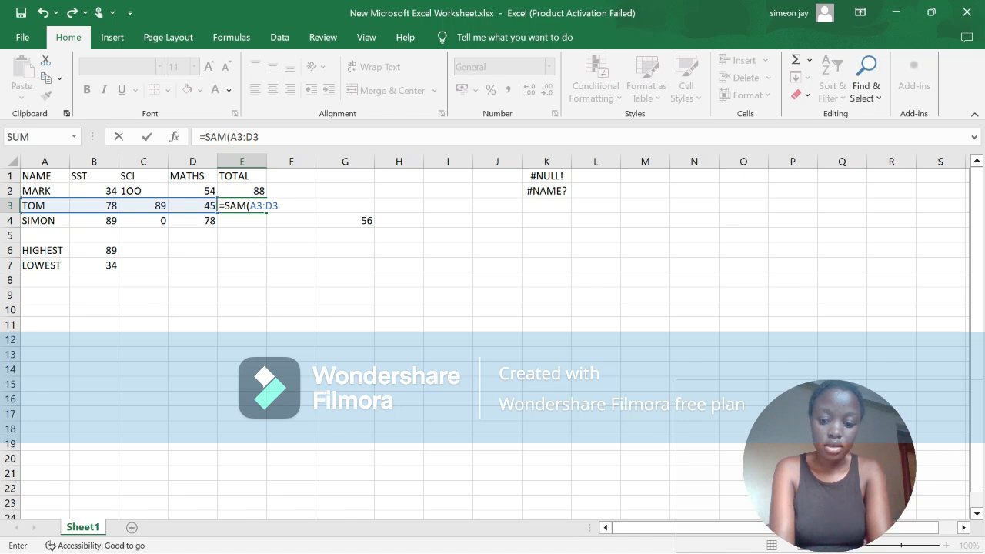
pyautogui.press('Return')
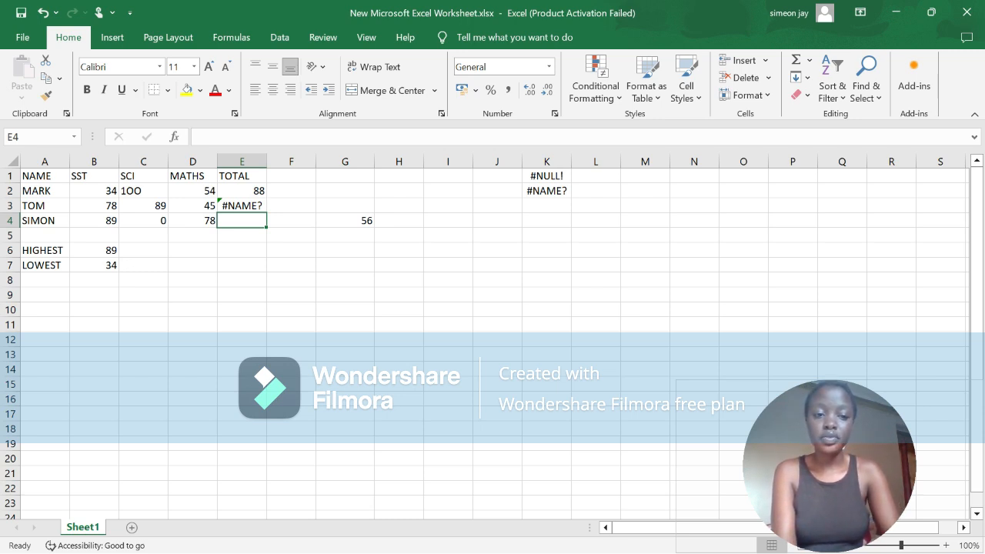
# Step: Clear the misspelled formula from cell E3
pyautogui.click(242, 205)
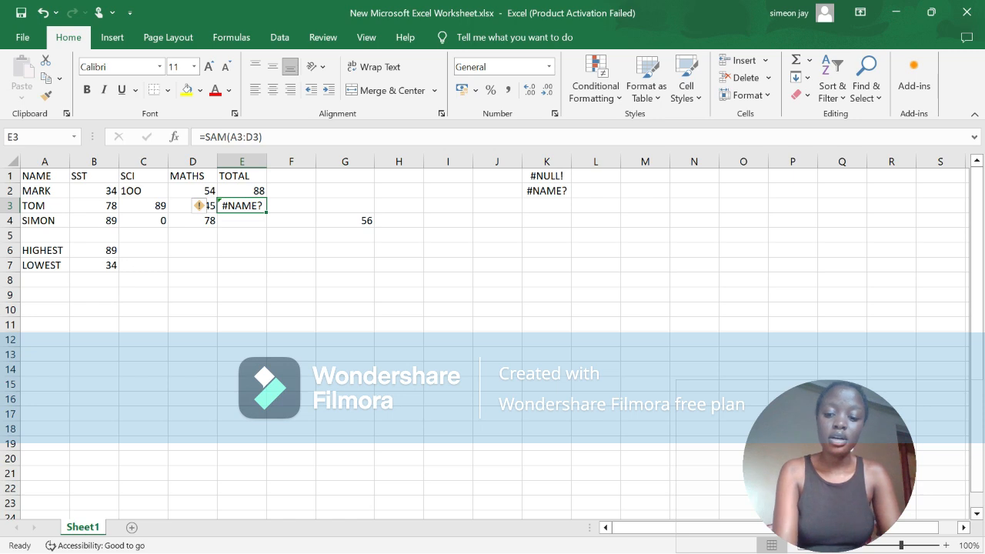
pyautogui.press('BackSpace')
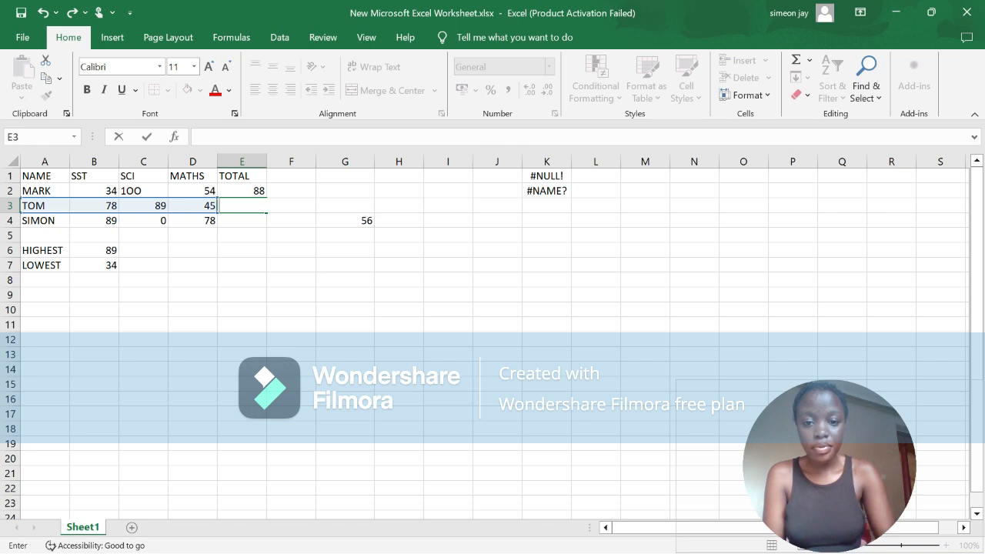
# Step: Enter the error label #REF! in cell K3, below the #NAME? label
pyautogui.click(546, 205)
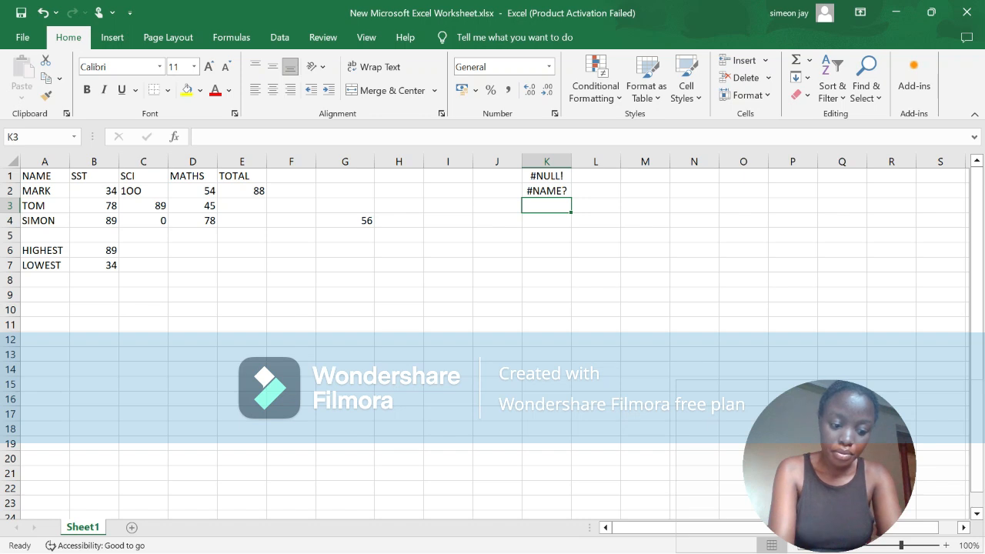
pyautogui.write('#')
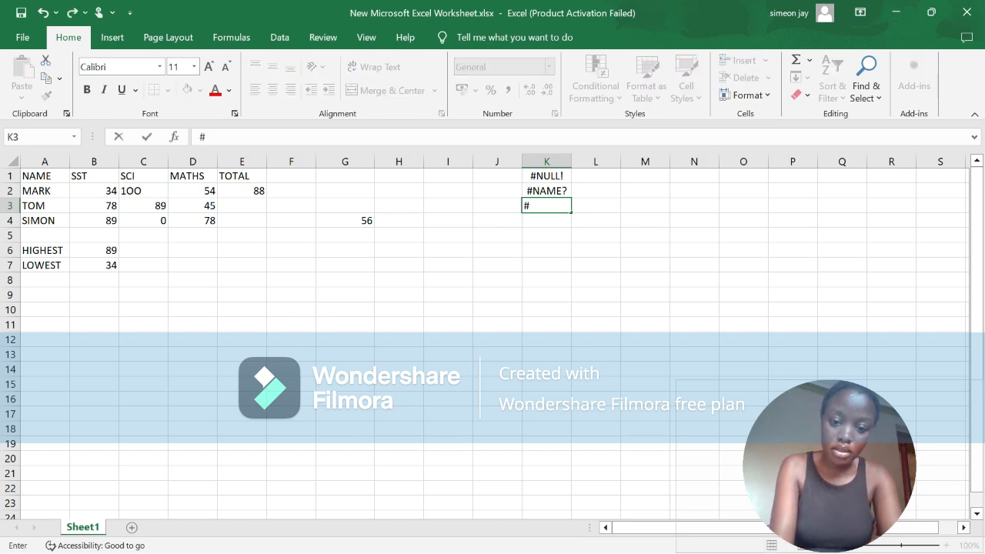
pyautogui.write('REF')
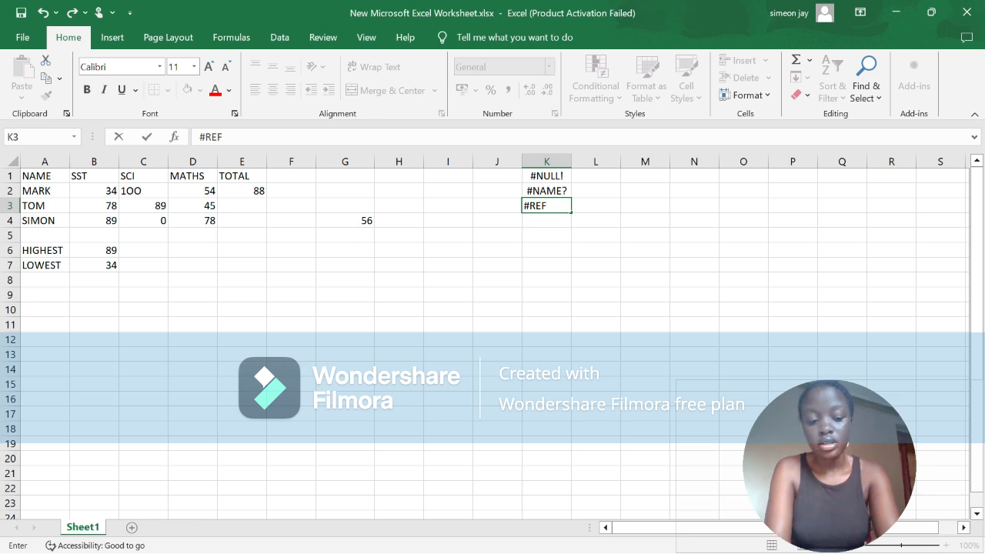
pyautogui.write('!')
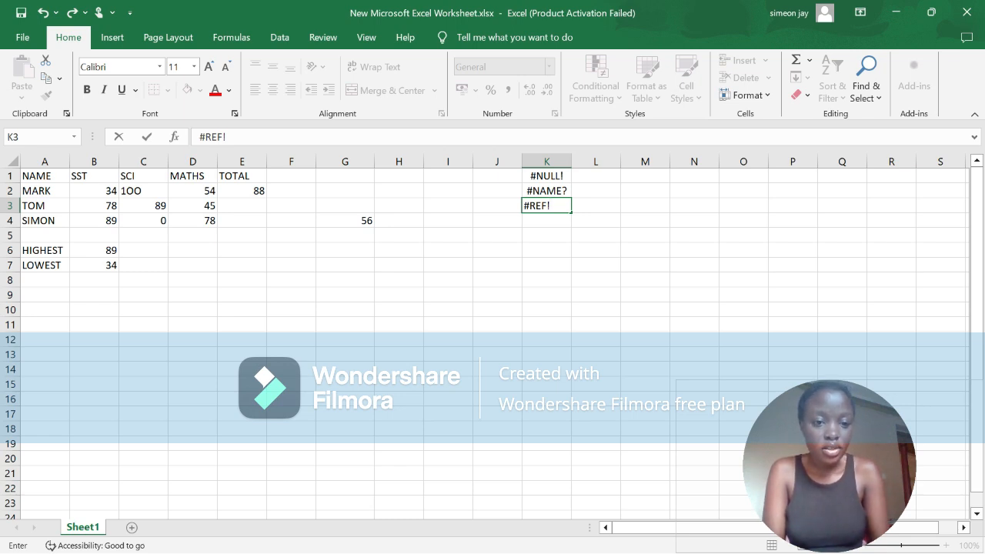
# Step: Try deleting the entire row that contains cell D2, and undo the row deletion
pyautogui.click(192, 191)
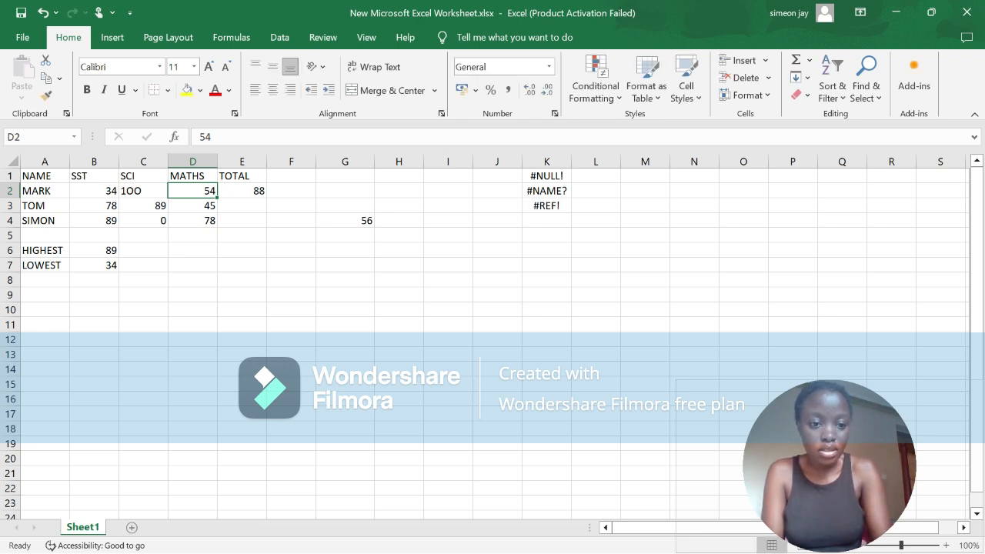
pyautogui.rightClick(198, 190)
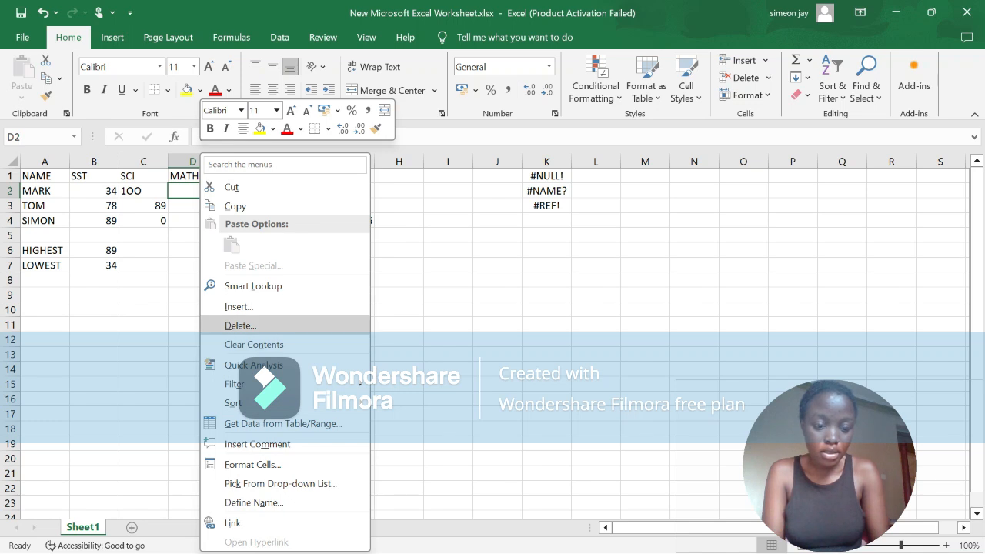
pyautogui.click(240, 325)
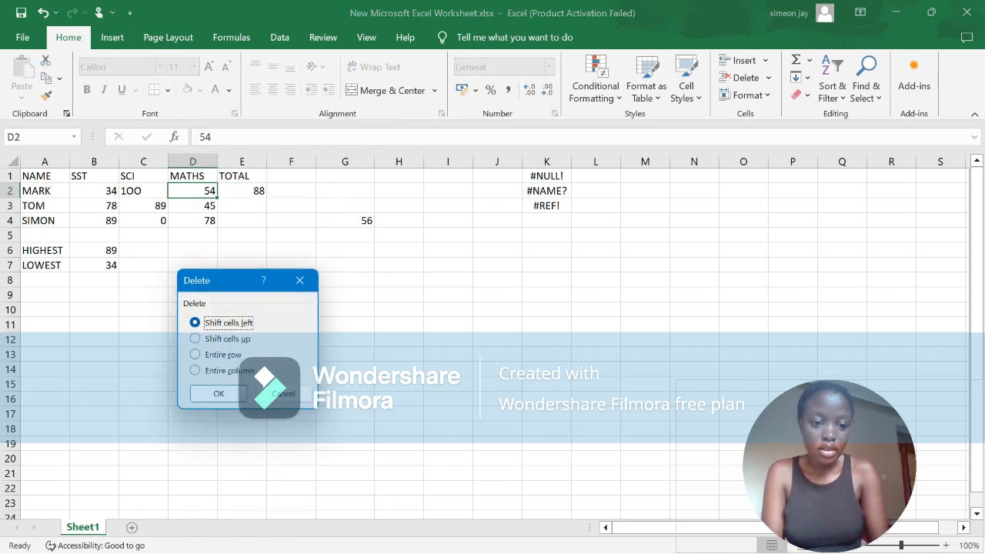
pyautogui.click(223, 355)
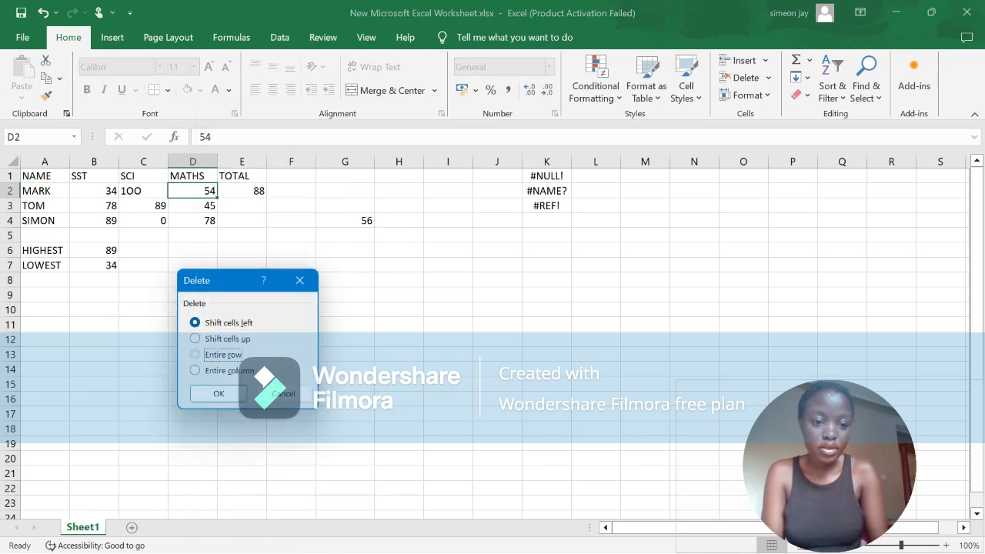
pyautogui.click(219, 393)
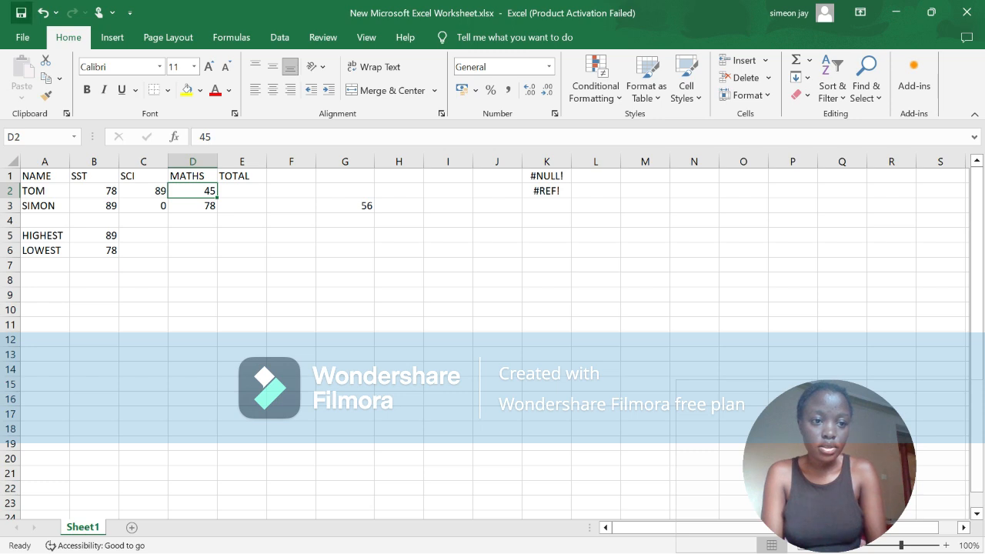
pyautogui.click(43, 12)
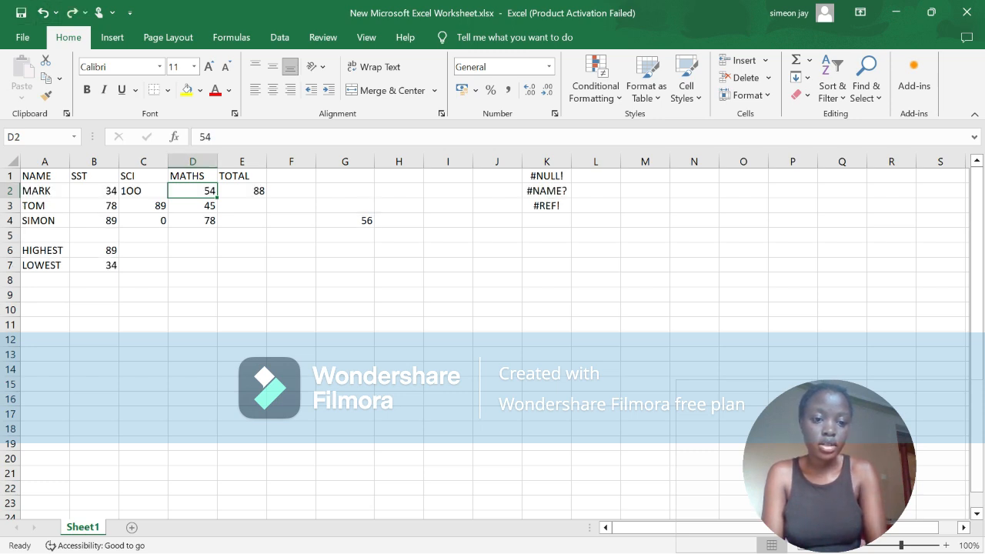
# Step: Delete the entire MATHS column by way of cell D2
pyautogui.rightClick(186, 191)
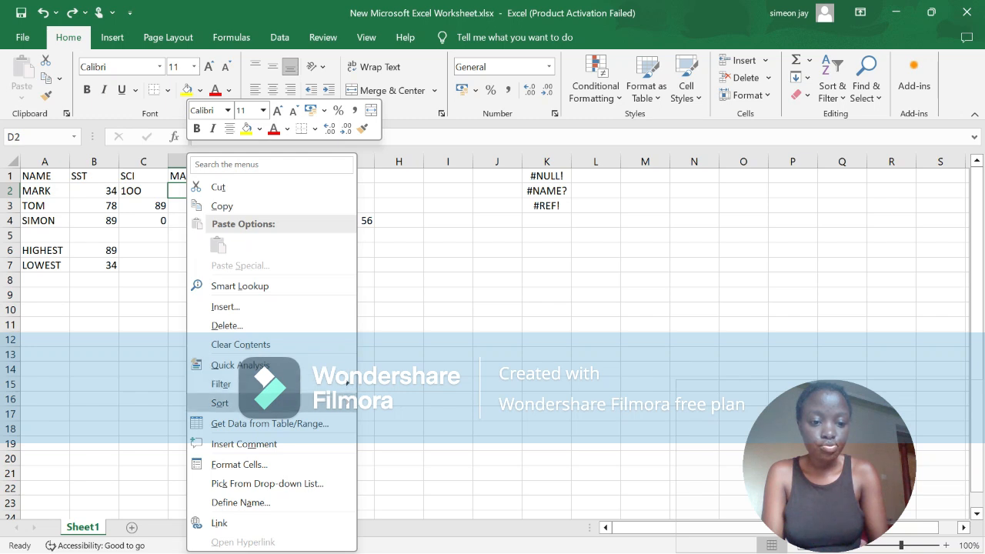
pyautogui.click(227, 326)
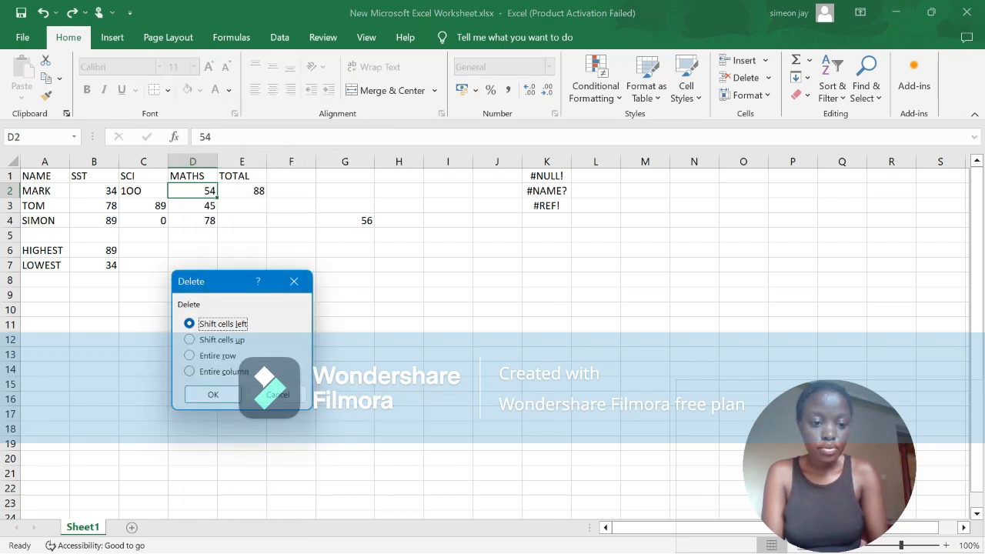
pyautogui.click(189, 371)
pyautogui.click(213, 394)
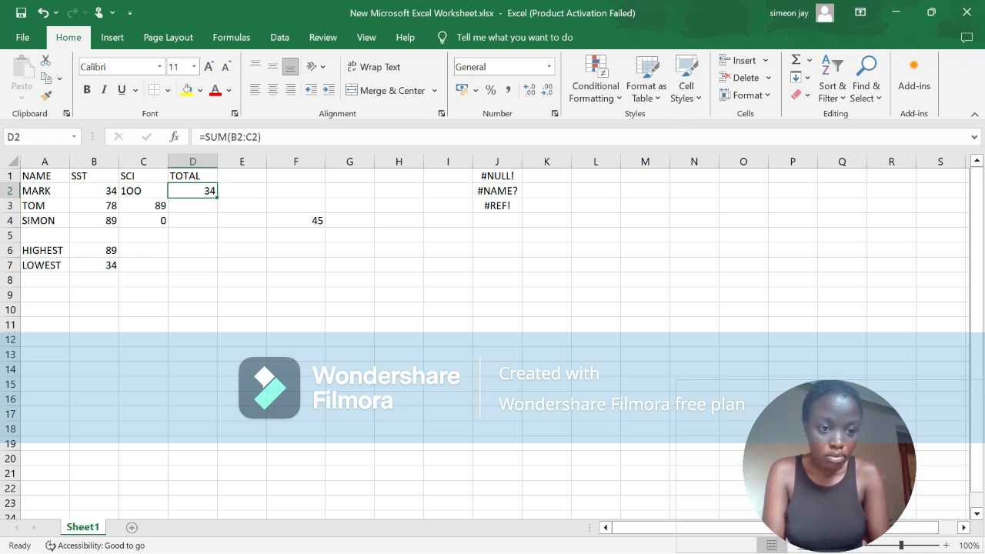
# Step: Inspect the SCI mark in C2 and the TOTAL formula in D2, and undo the MATHS column deletion
pyautogui.click(143, 191)
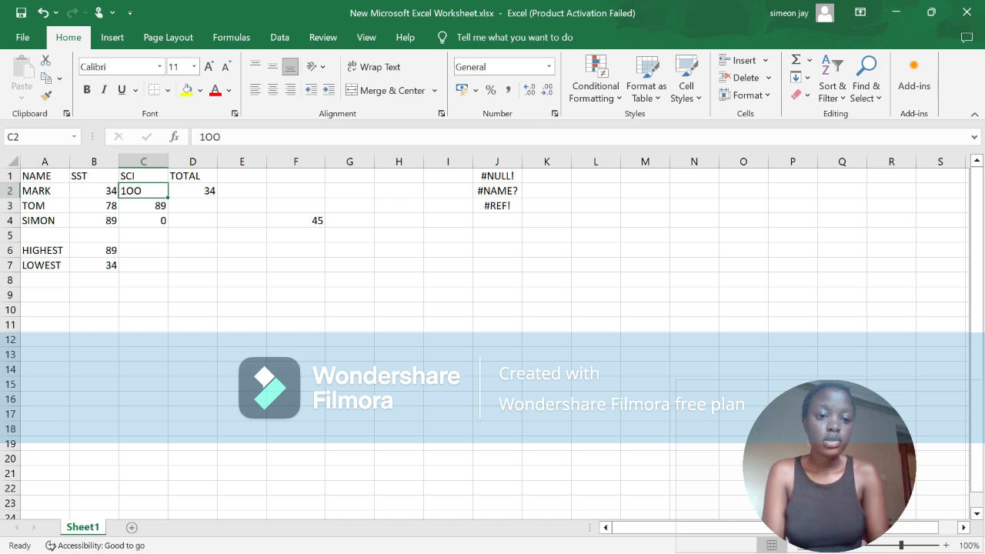
pyautogui.click(192, 191)
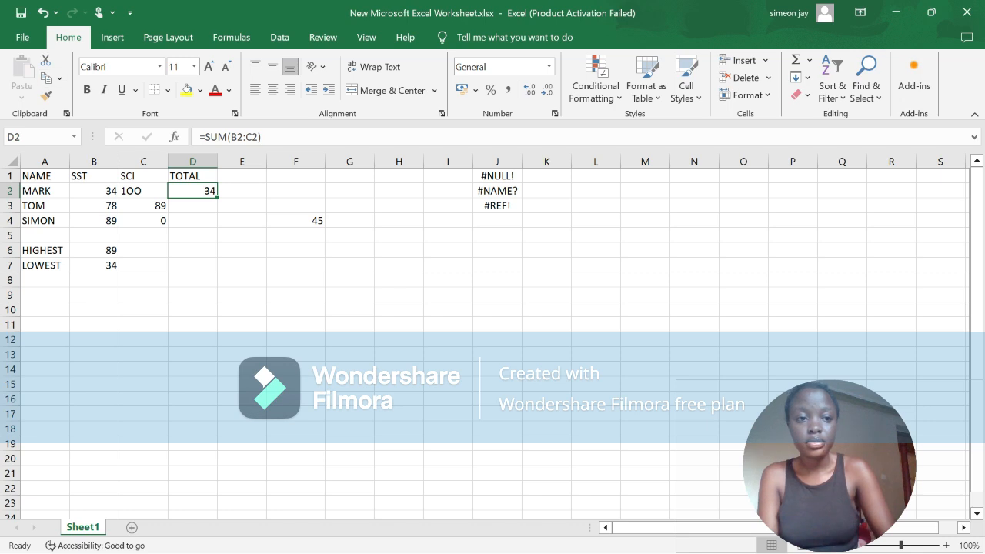
pyautogui.hotkey('ctrl', 'z')
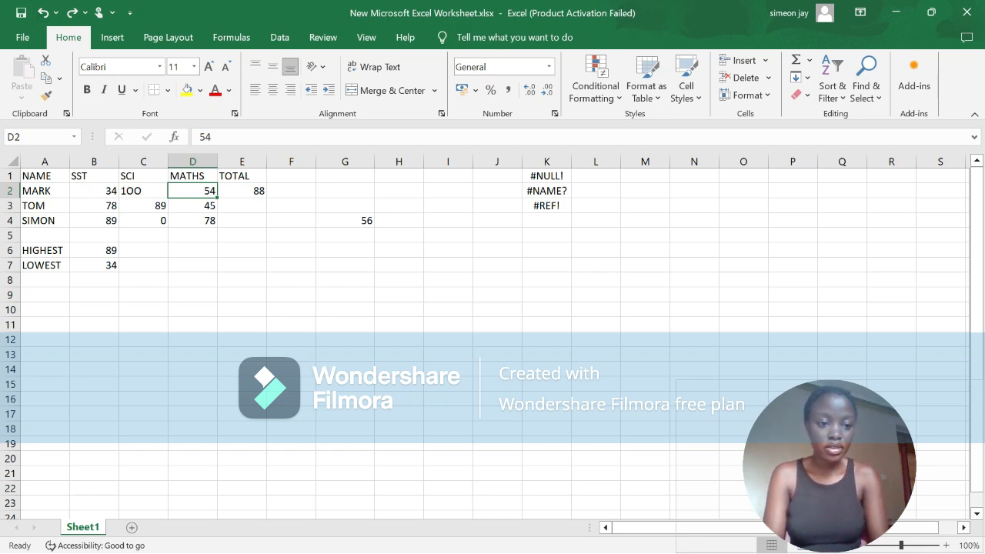
# Step: Replace the SST mark in cell B4 with 1000, using numeric zeros instead of the letter O
pyautogui.click(94, 221)
pyautogui.press('BackSpace')
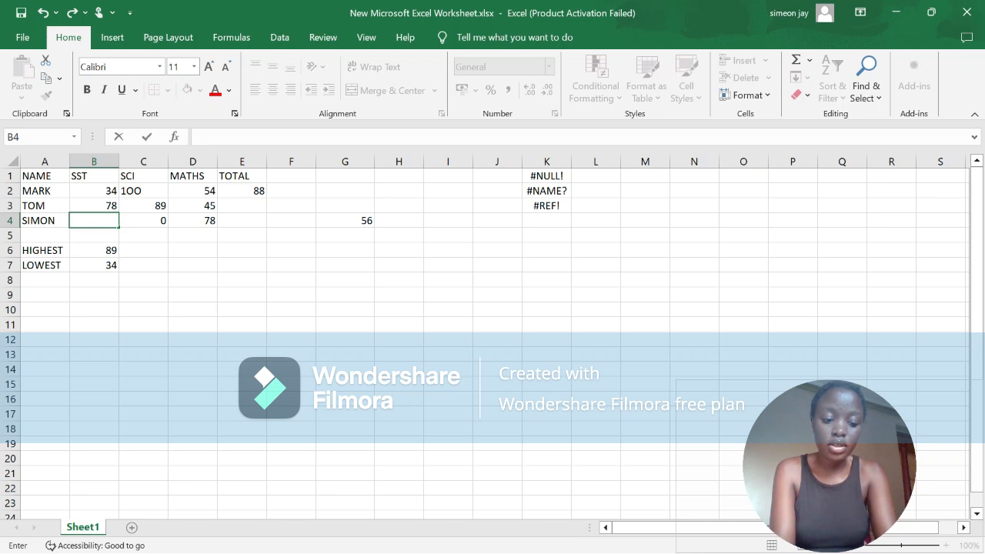
pyautogui.write('1OO')
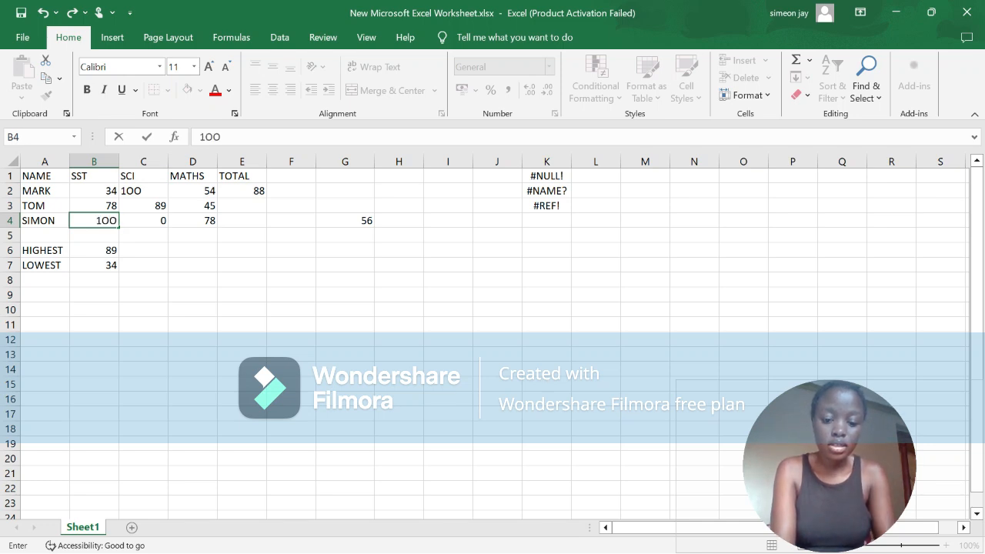
pyautogui.press('BackSpace')
pyautogui.press('BackSpace')
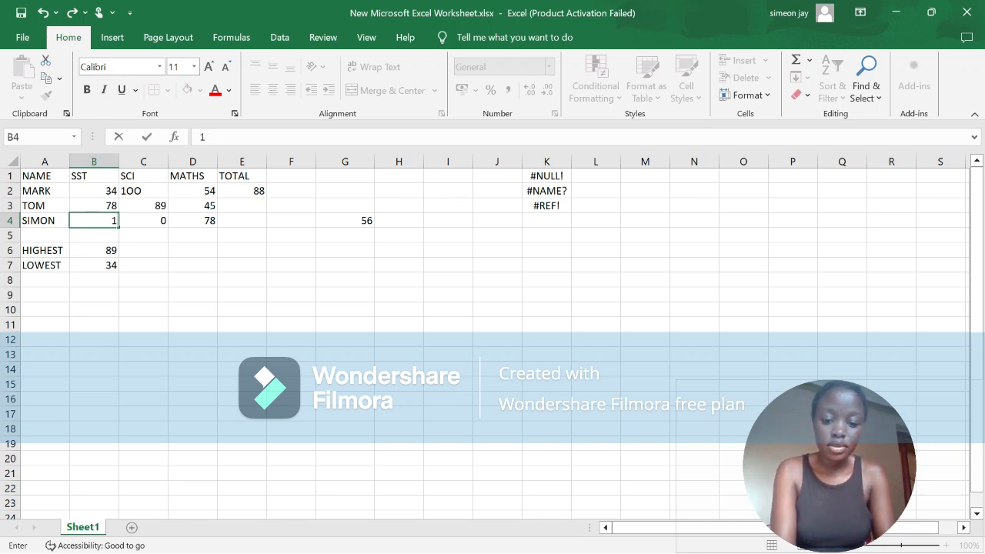
pyautogui.write('00')
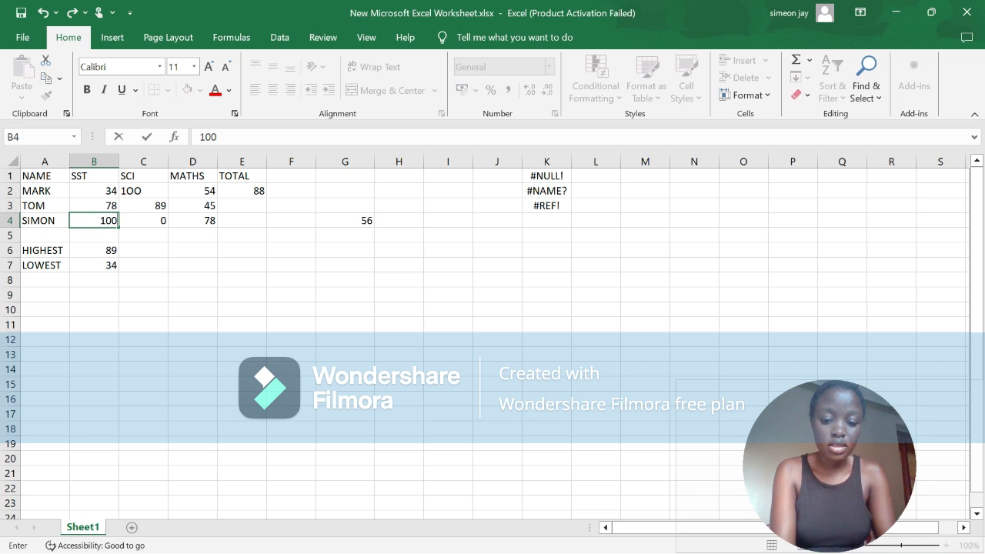
pyautogui.write('0')
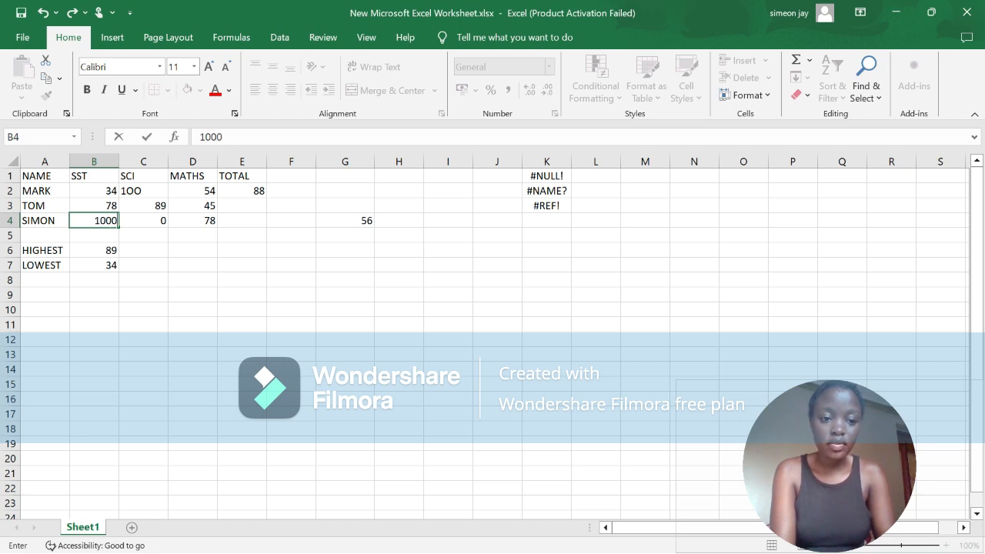
# Step: Replace the MATHS mark in cell D4 with 700
pyautogui.click(193, 221)
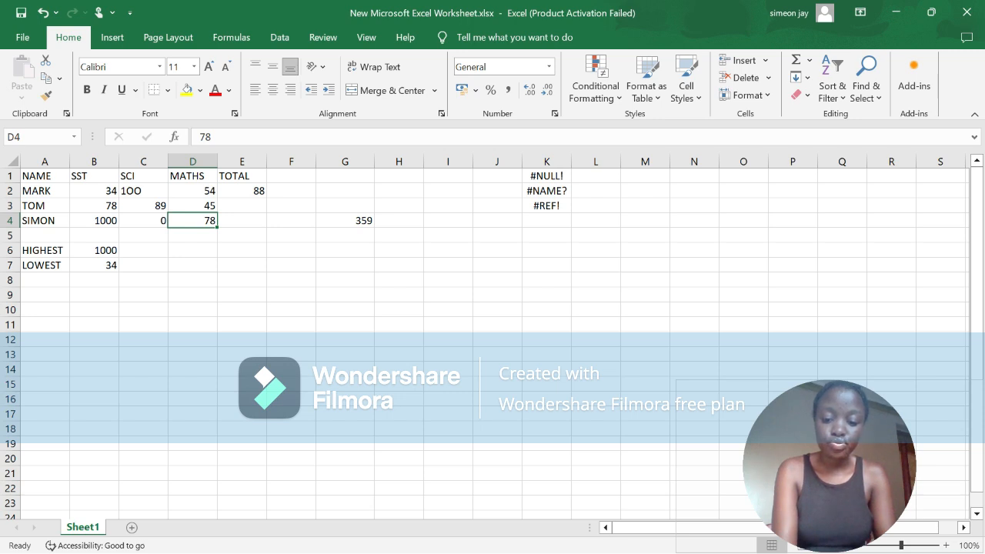
pyautogui.press('BackSpace')
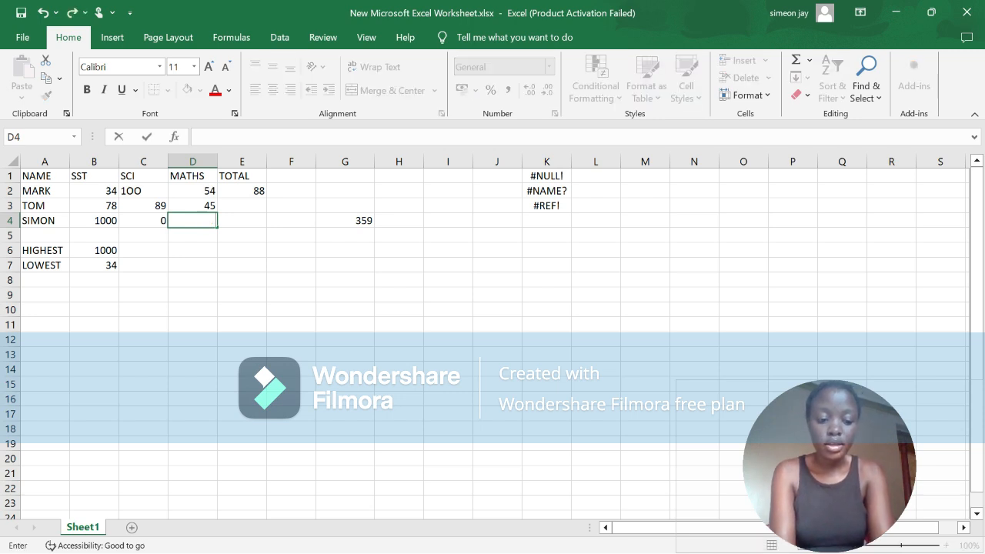
pyautogui.write('700')
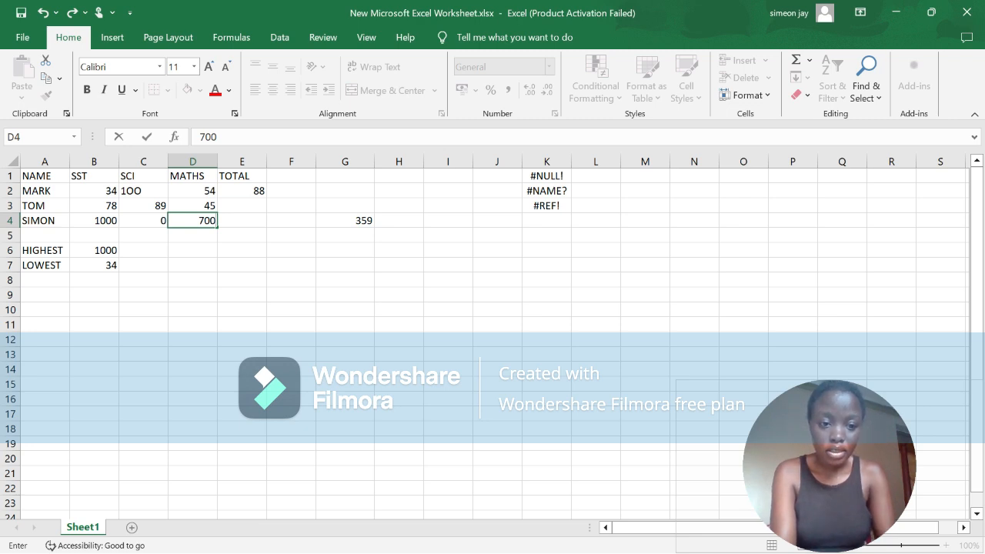
# Step: Enter B4^D4 as plain content, without an equals sign, in SIMON's TOTAL cell E4
pyautogui.press('Tab')
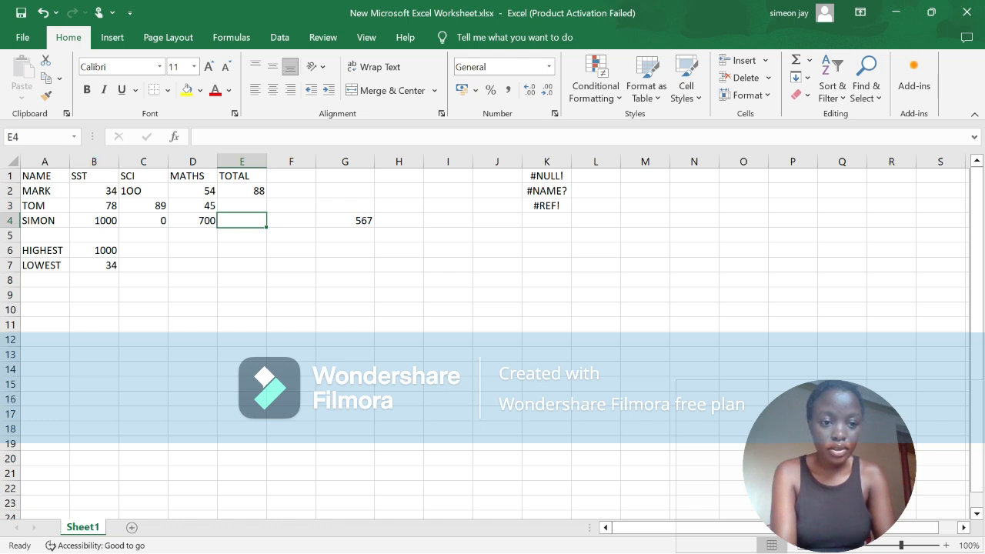
pyautogui.write('B4')
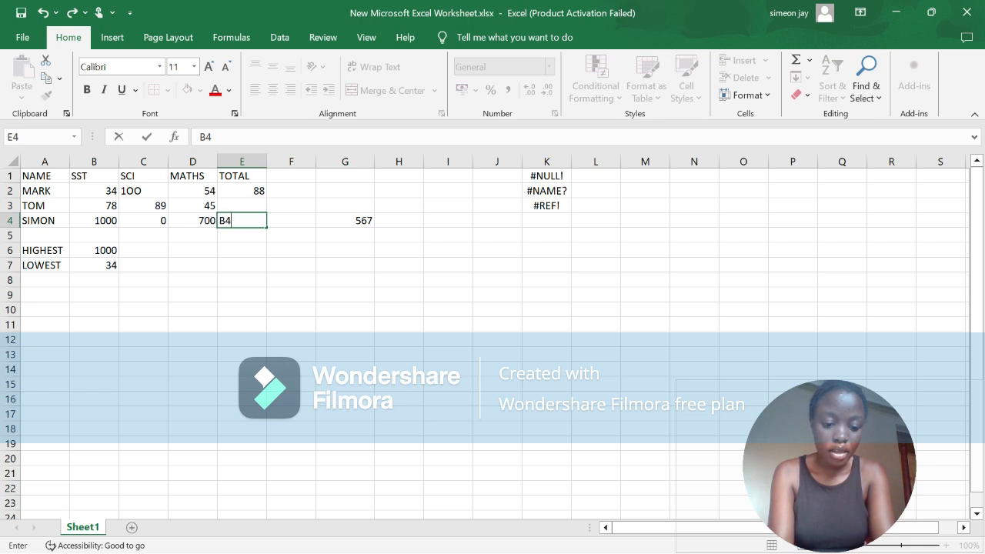
pyautogui.write('^')
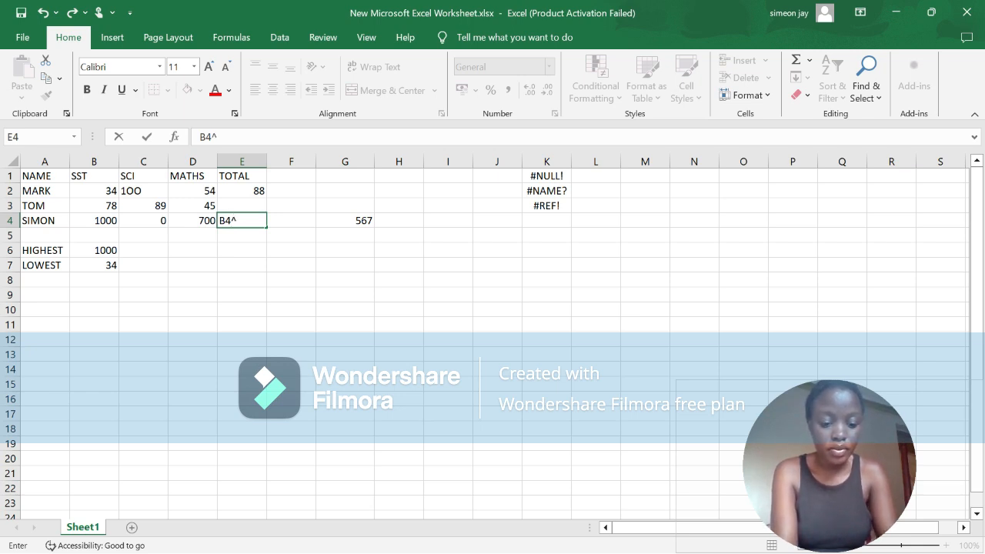
pyautogui.write('D4')
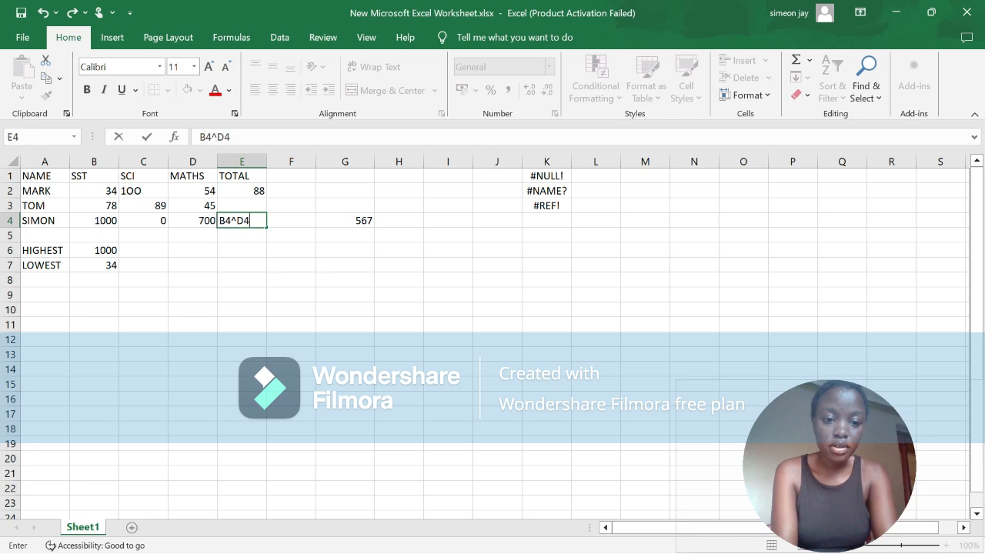
pyautogui.press('Return')
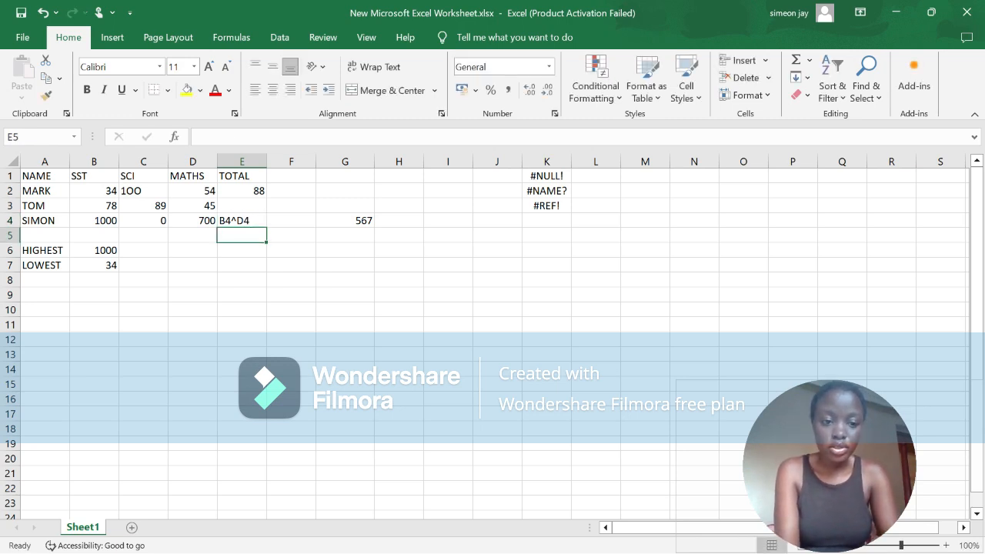
# Step: Add a leading equals sign to the entry in E4 so it becomes the formula =B4^D4
pyautogui.click(242, 221)
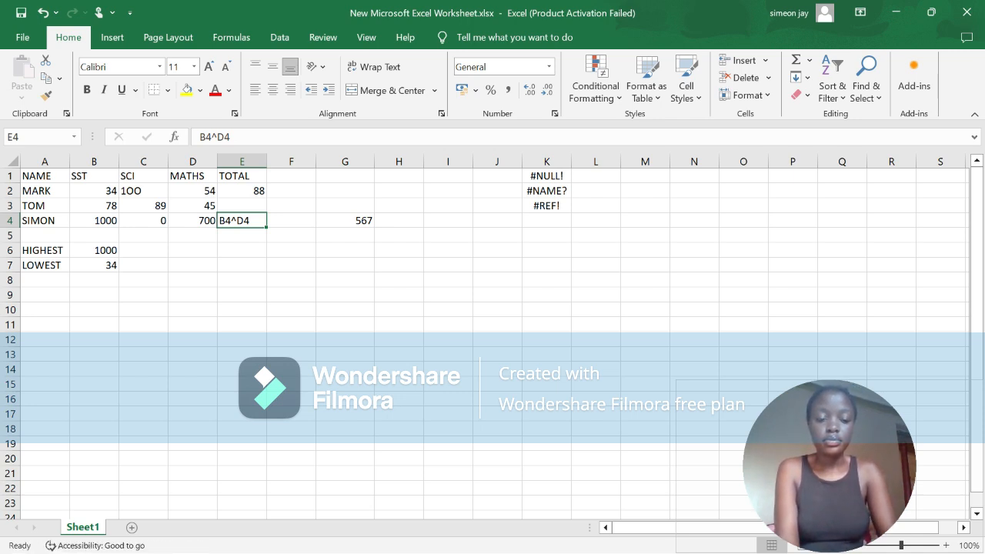
pyautogui.press('F2')
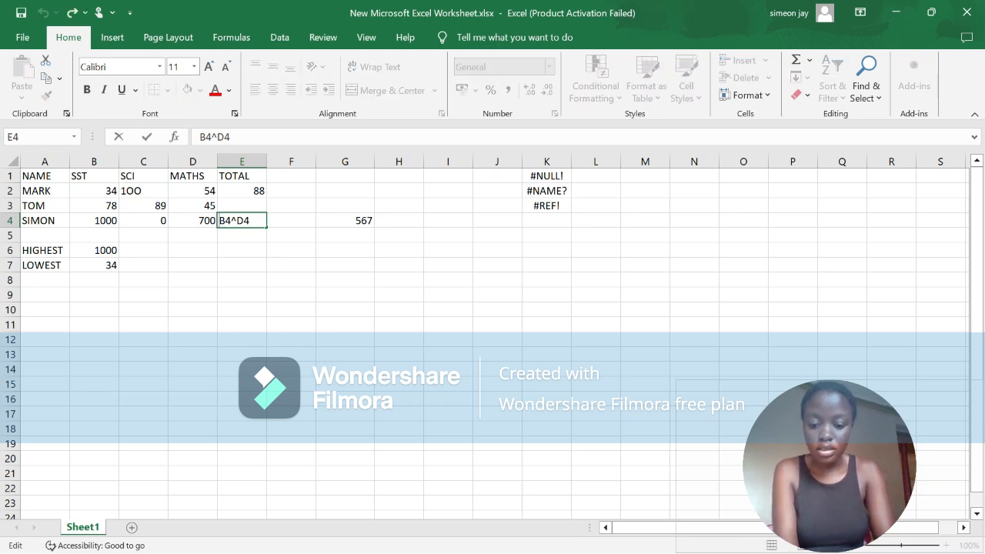
pyautogui.press('Home')
pyautogui.write('=')
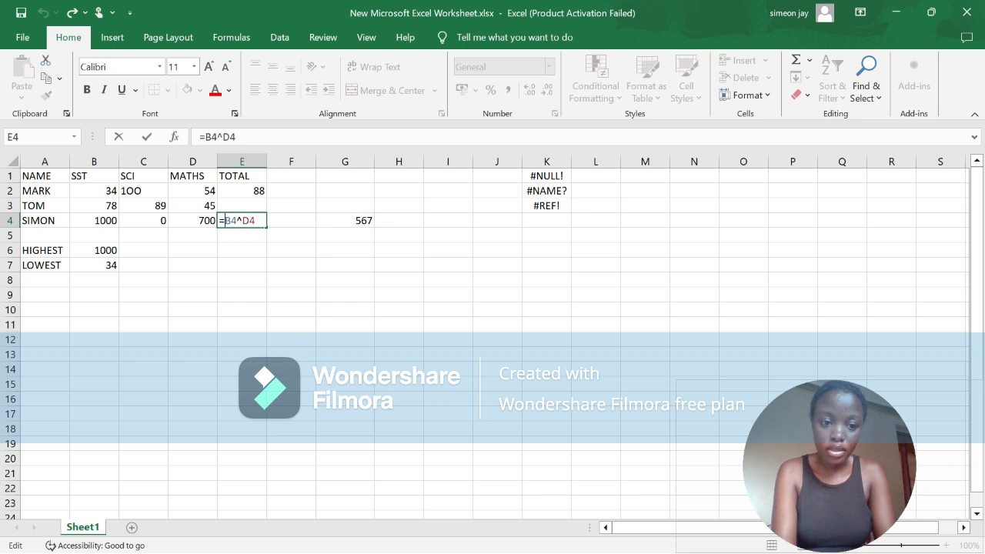
pyautogui.press('Return')
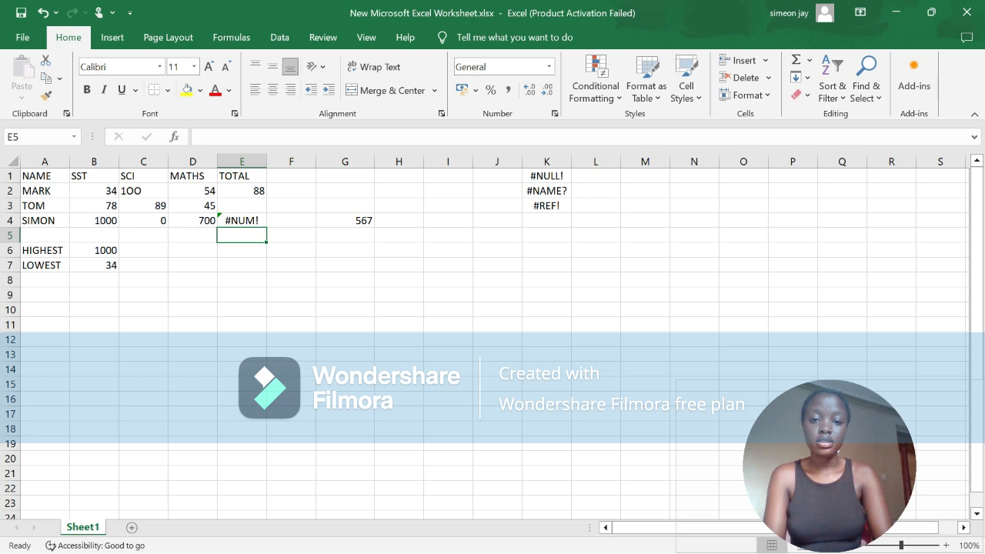
# Step: Add the error name #NUM! to the list of errors in cell K4
pyautogui.click(547, 221)
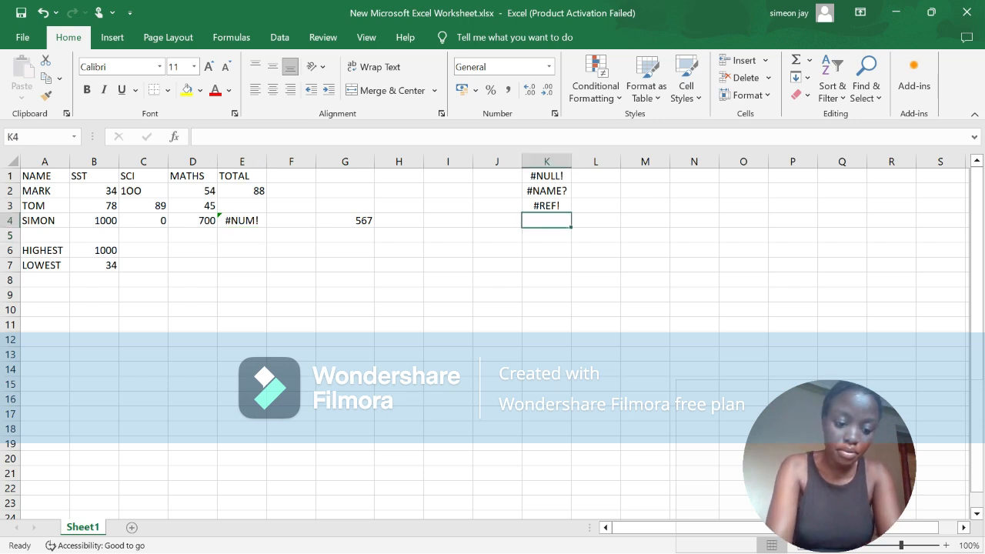
pyautogui.write('#NUM')
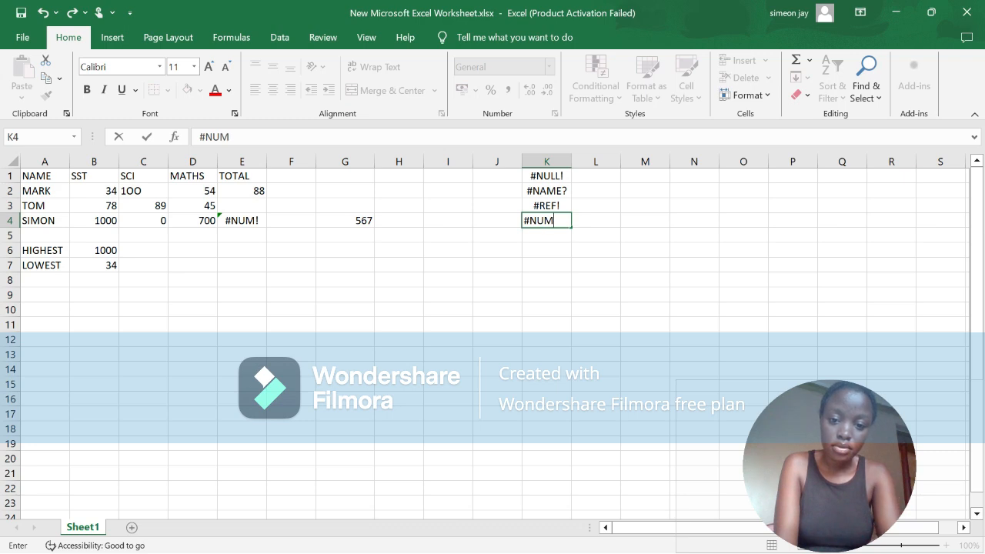
pyautogui.write('!')
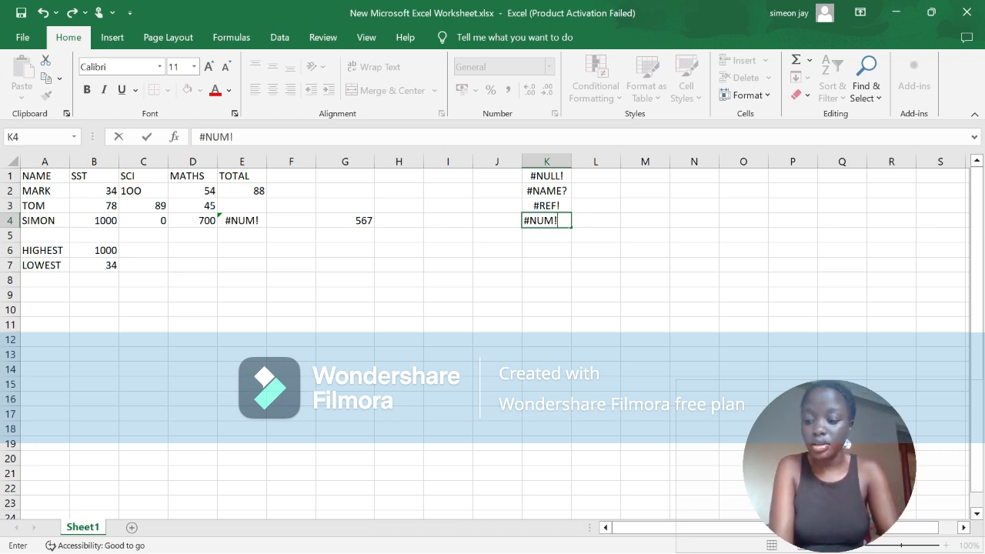
pyautogui.press('Return')
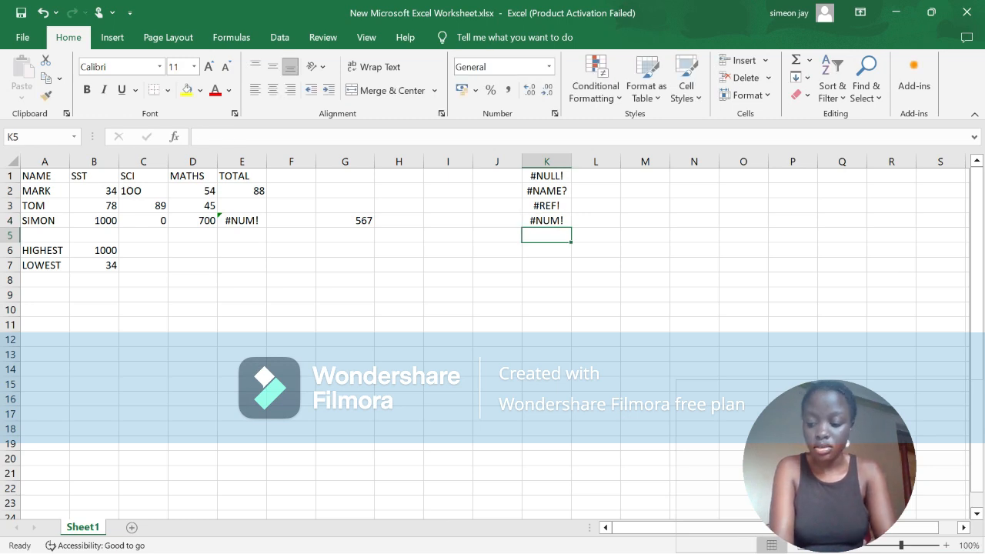
# Step: Add the error name DIV/0! to the list of errors in cell K5
pyautogui.write('DIV')
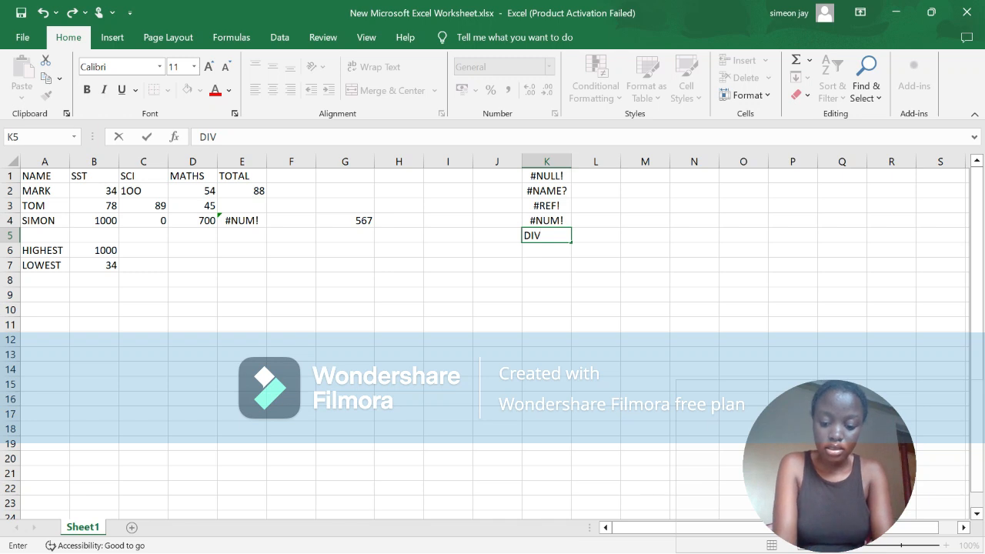
pyautogui.write('/')
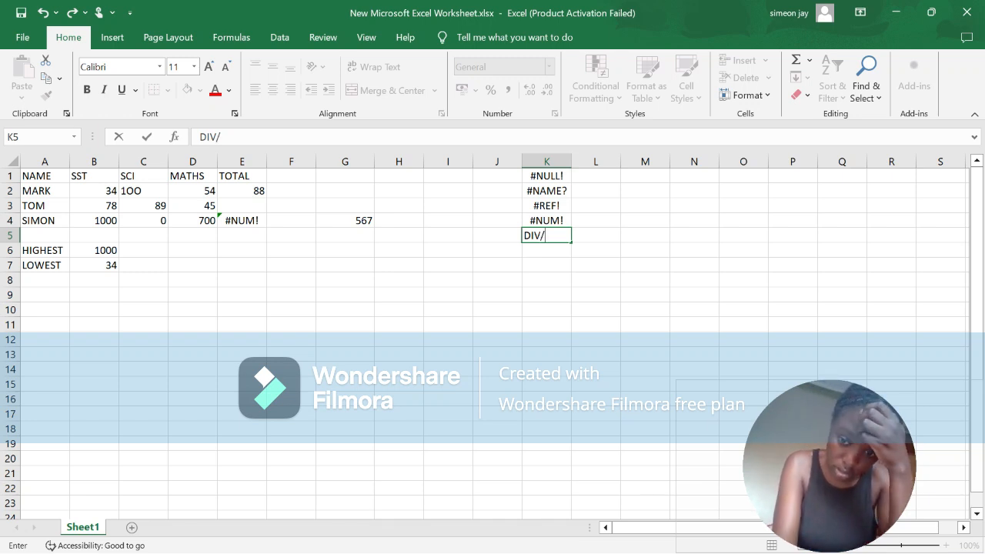
pyautogui.write('0')
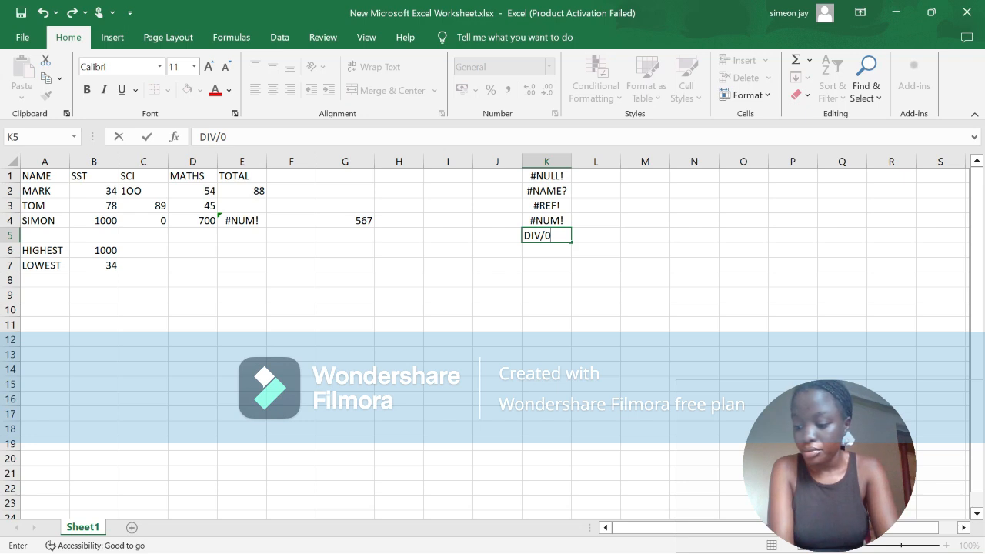
pyautogui.write('!')
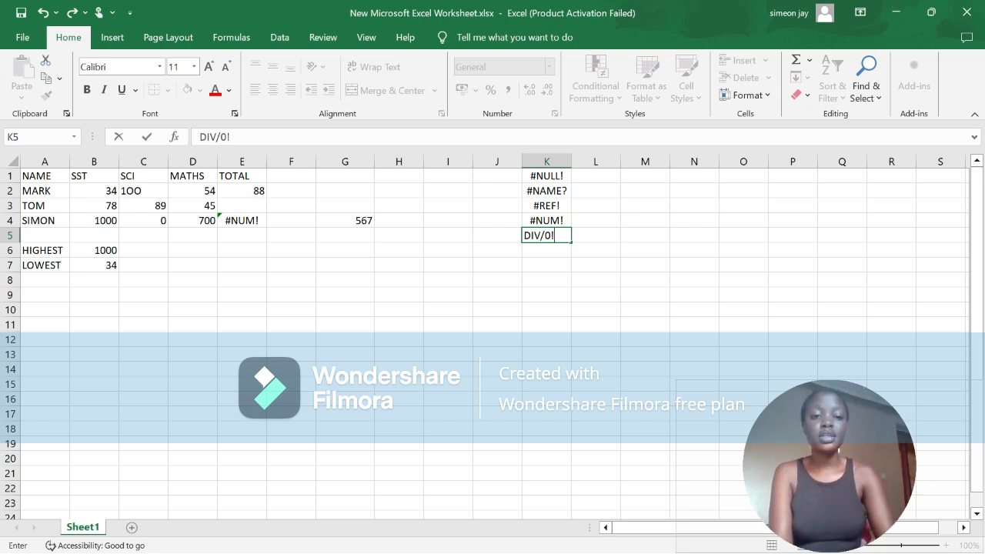
# Step: Replace the formula in SIMON's TOTAL cell E4 with =D4/C4, dividing the MATHS mark by the SCI mark
pyautogui.click(242, 221)
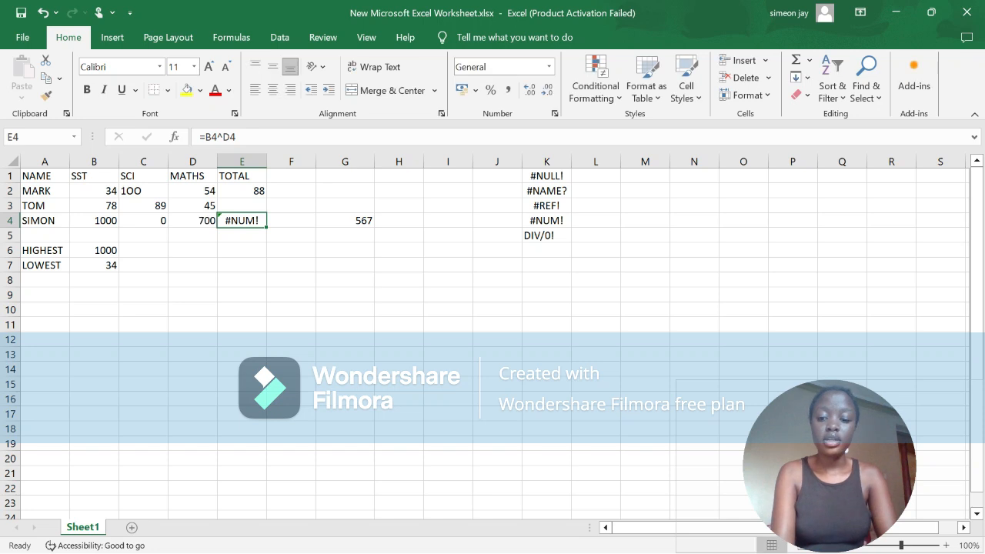
pyautogui.press('BackSpace')
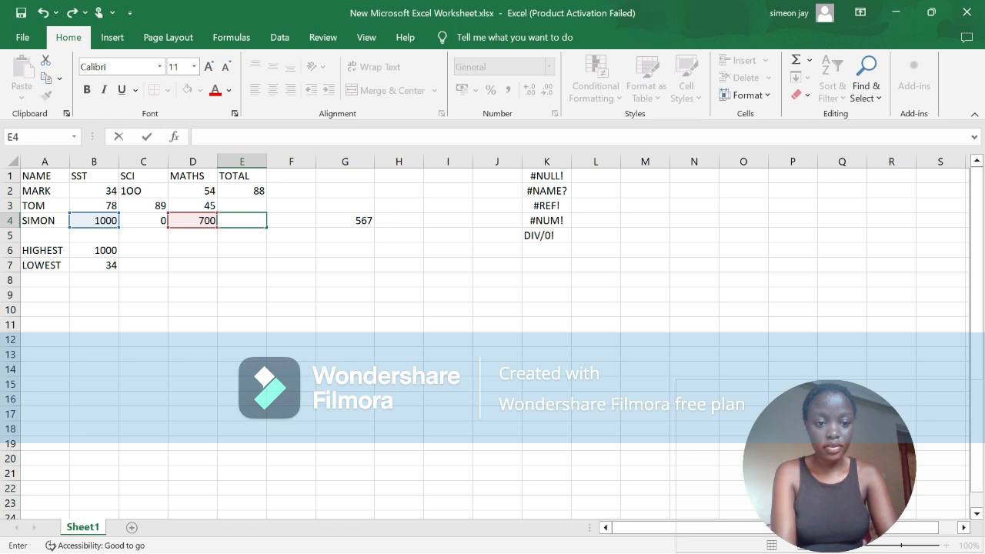
pyautogui.press('F2')
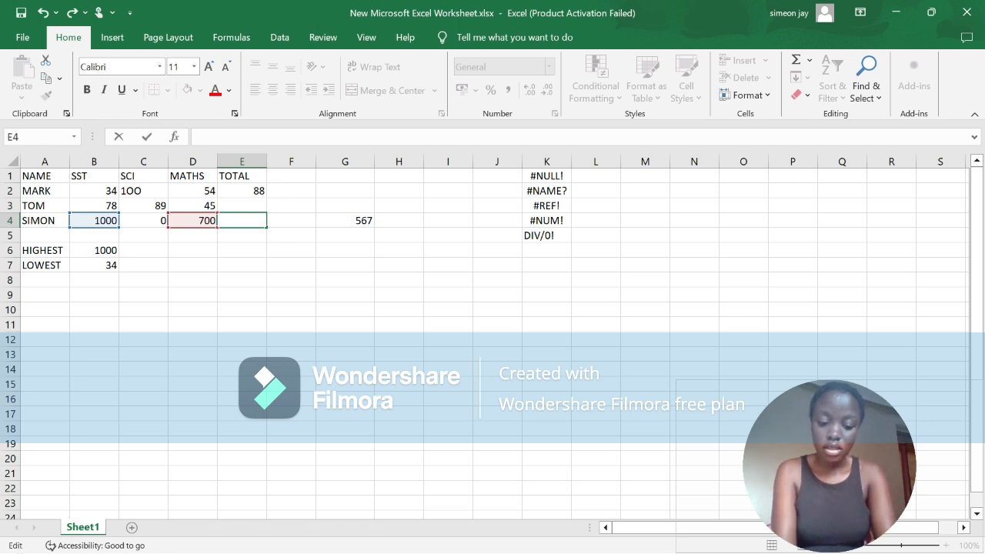
pyautogui.write('=D4/')
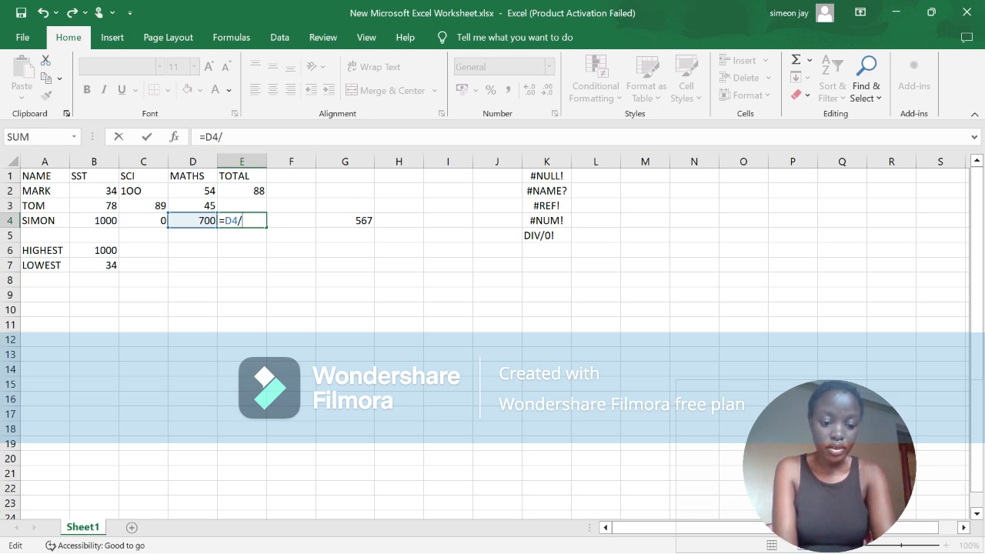
pyautogui.write('C')
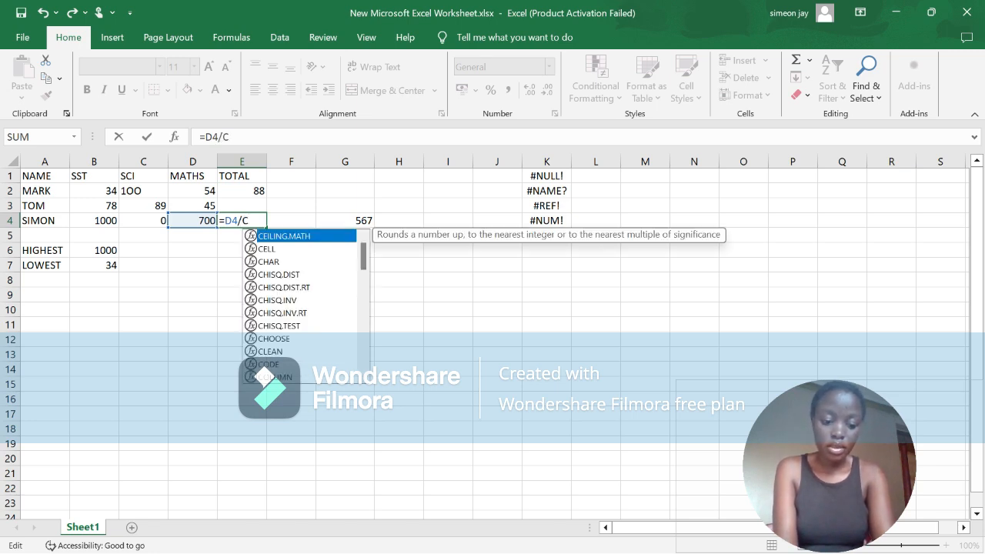
pyautogui.write('4')
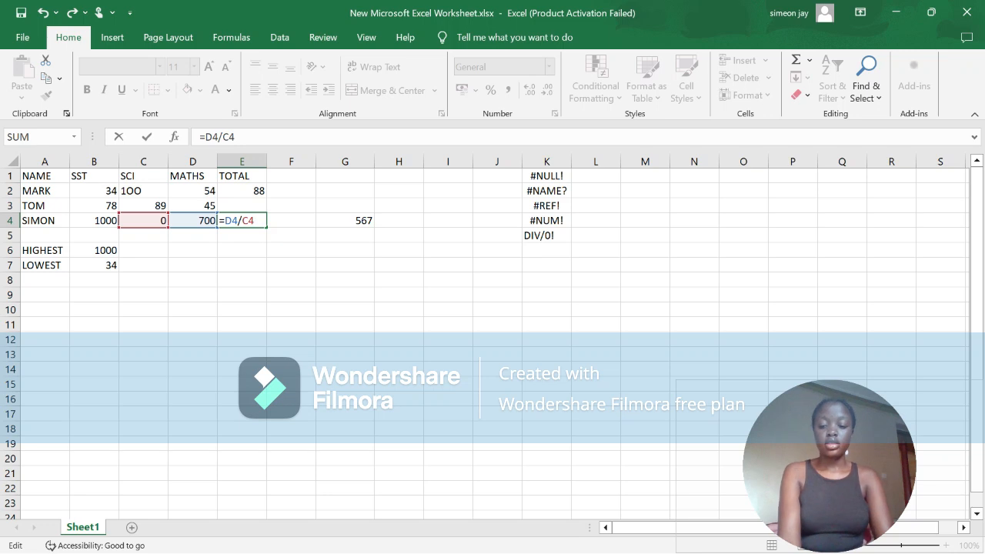
pyautogui.press('Return')
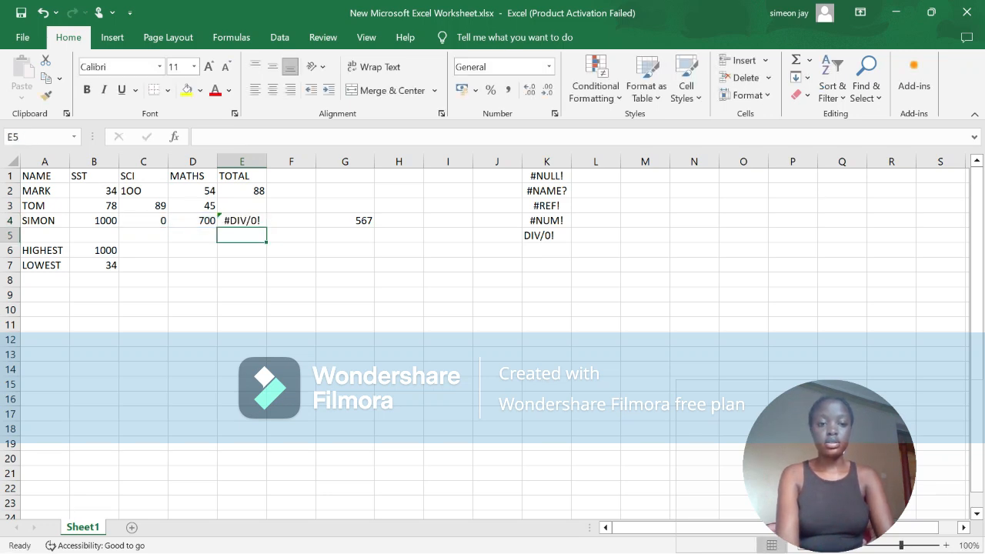